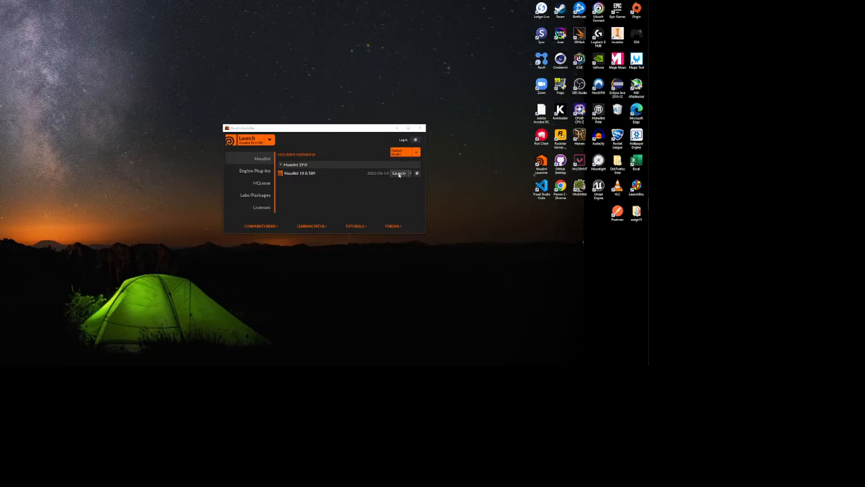
- Launch Houdini 19.0.589 and open the Houdini Foundations collection through the Getting Started page in the browser
click(399, 174)
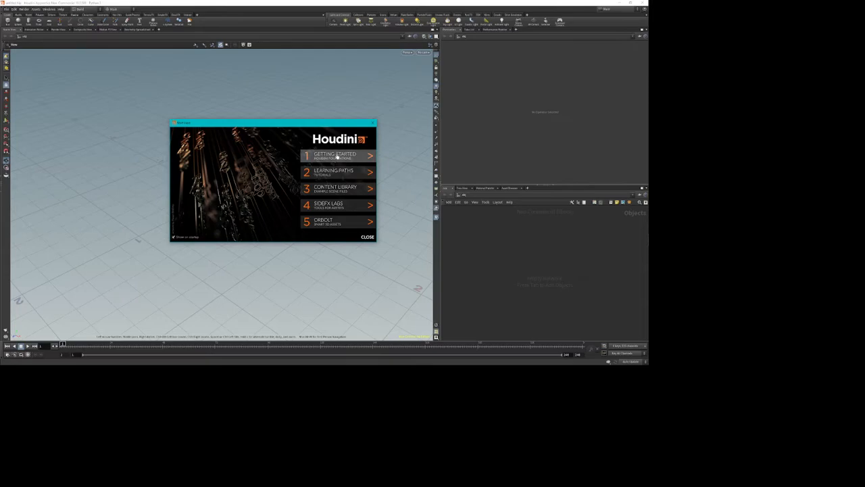
click(338, 156)
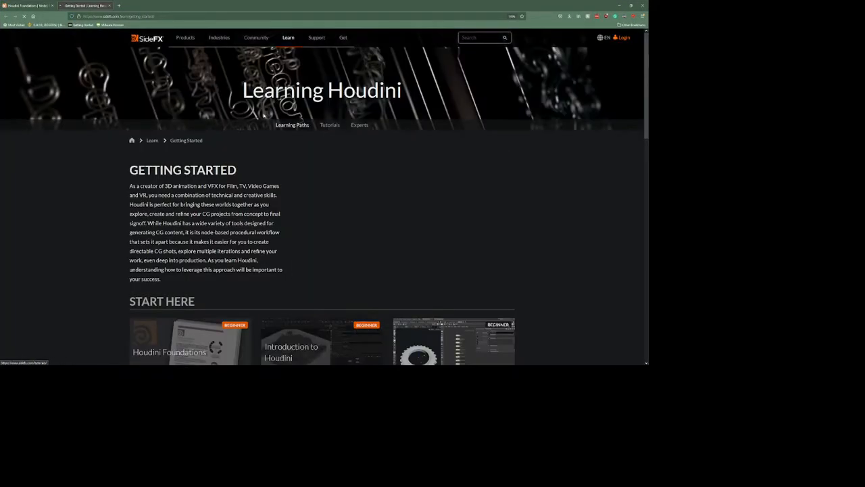
scroll(226, 110, down, 5)
scroll(228, 105, up, 1)
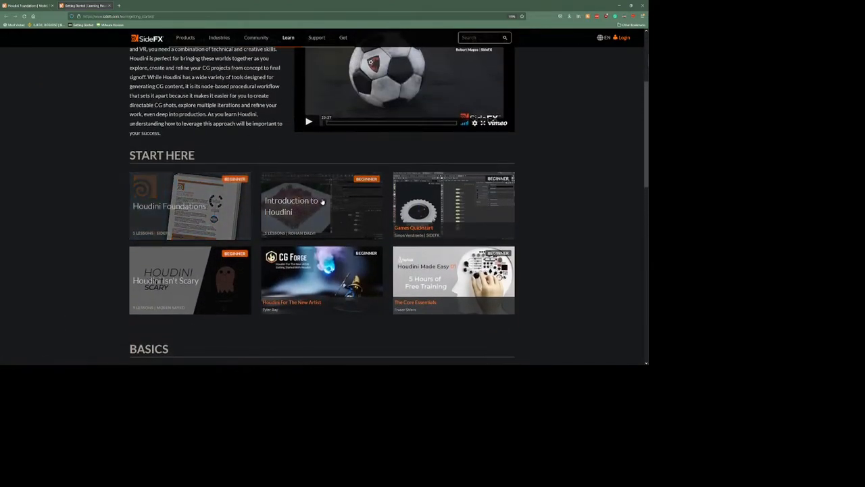
click(215, 200)
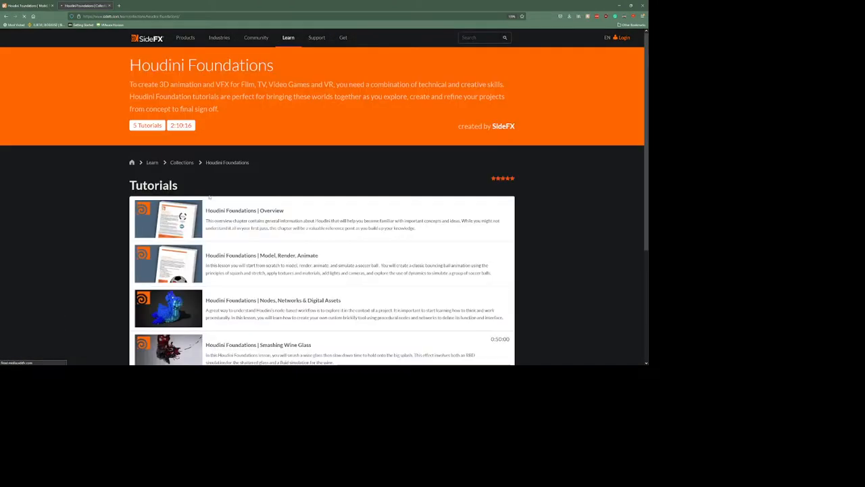
- Look over the Houdini Foundations Overview tutorial page and return to the collection's tutorial list
scroll(250, 139, down, 2)
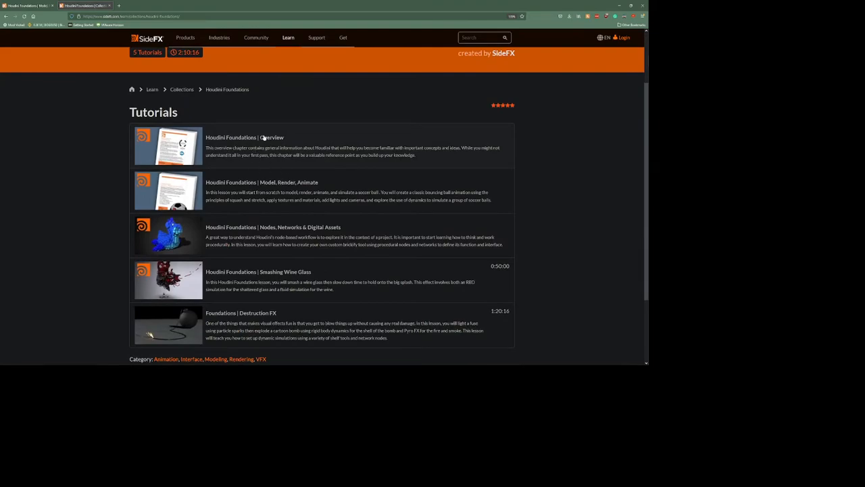
click(265, 138)
scroll(316, 183, down, 1)
scroll(322, 351, down, 3)
scroll(321, 352, up, 2)
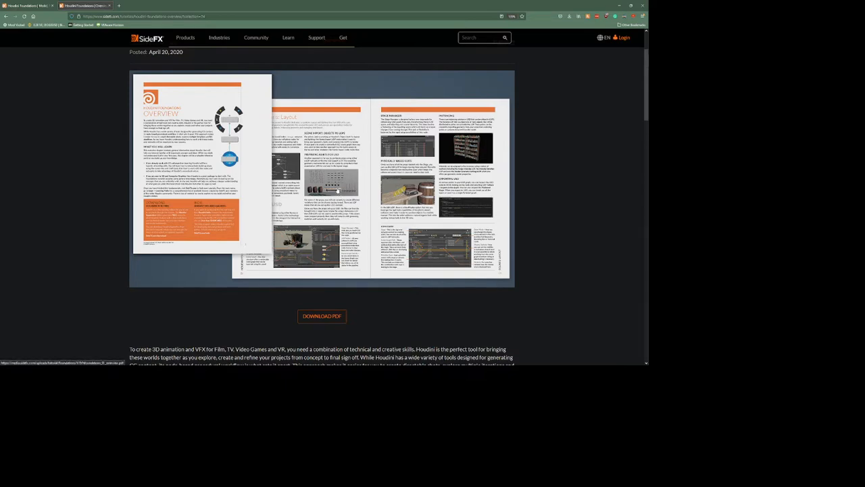
scroll(277, 157, up, 2)
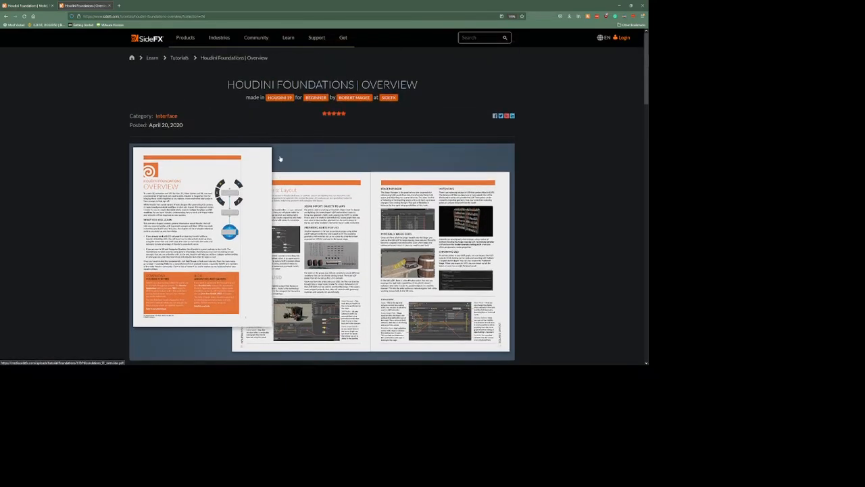
scroll(281, 160, down, 2)
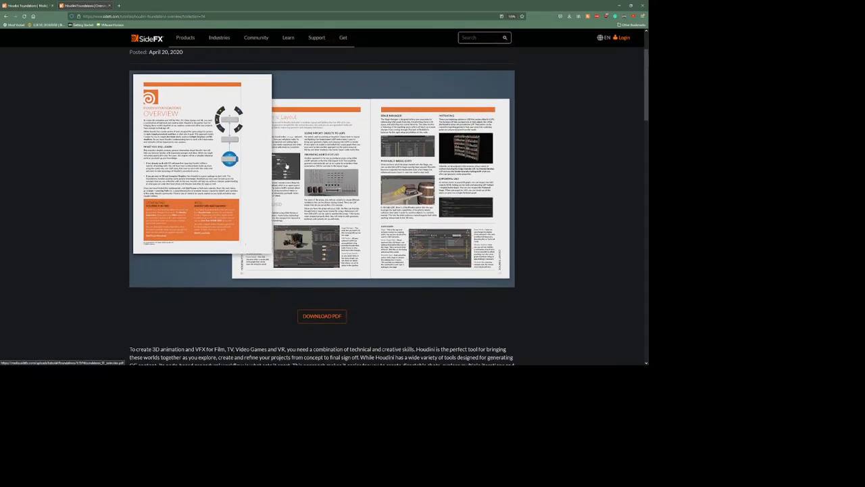
key(alt+Left)
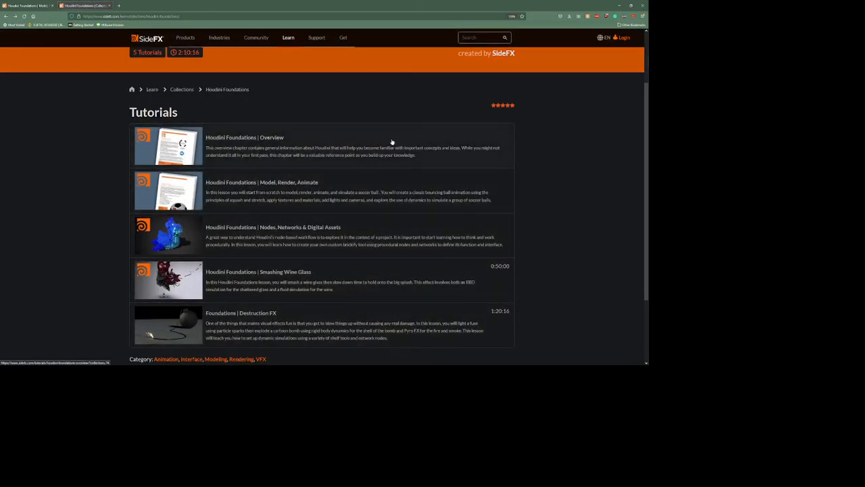
- Open the Houdini Foundations Model, Render, Animate tutorial and its lesson PDF
click(240, 184)
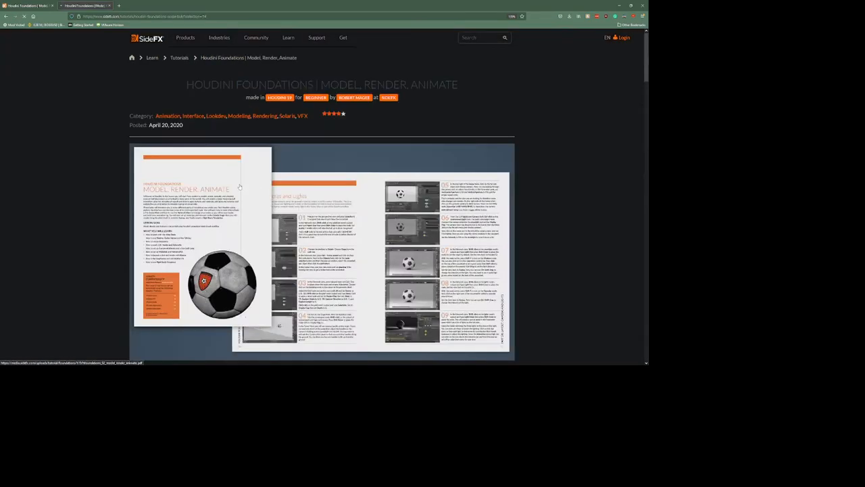
scroll(281, 74, down, 3)
scroll(281, 75, up, 3)
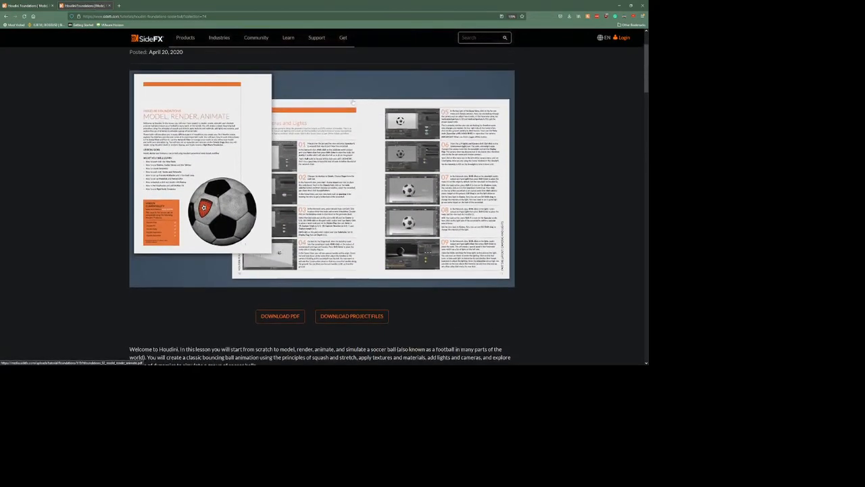
scroll(374, 151, down, 3)
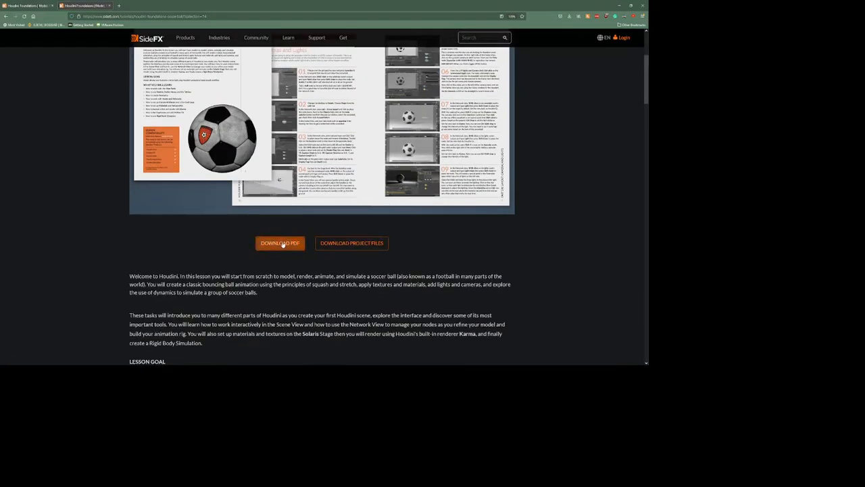
click(280, 242)
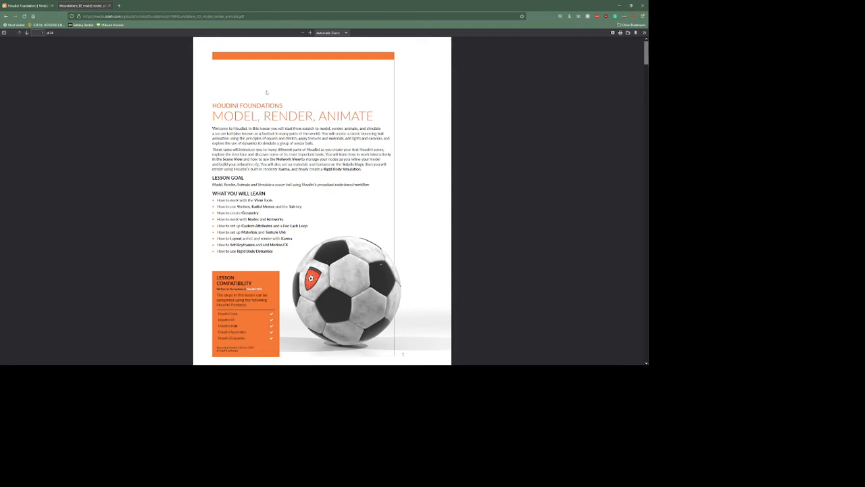
- Enlarge the PDF and review the What You Will Learn topics on its first page, highlighting individual entries
scroll(291, 98, down, 2)
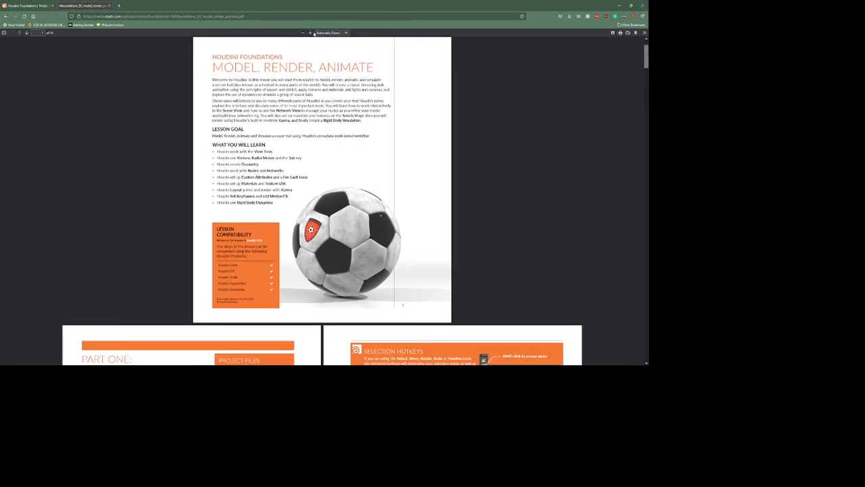
click(310, 33)
scroll(321, 203, down, 3)
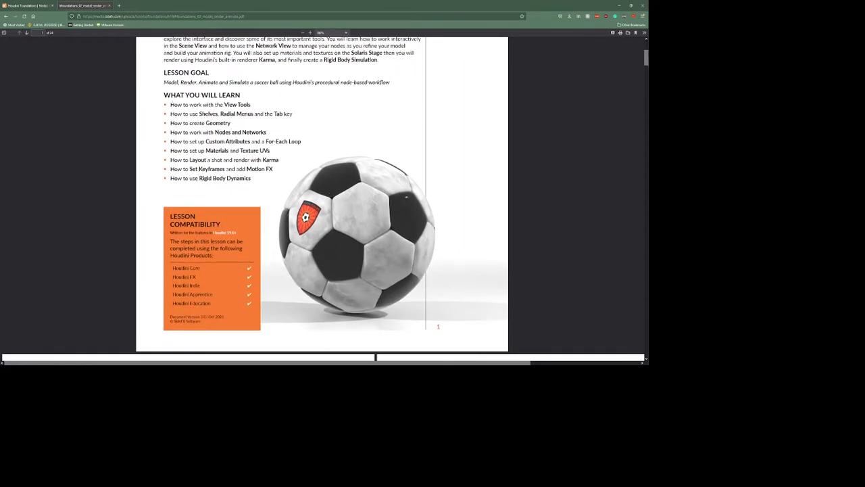
drag(170, 104, 250, 105)
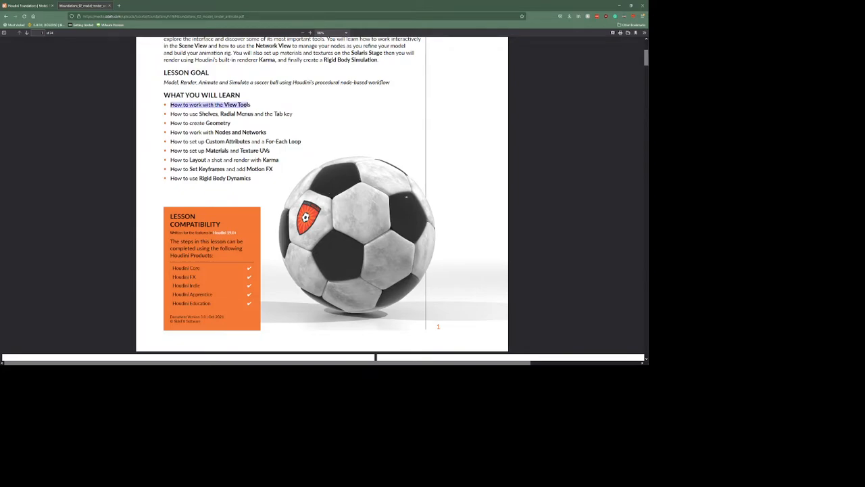
click(255, 105)
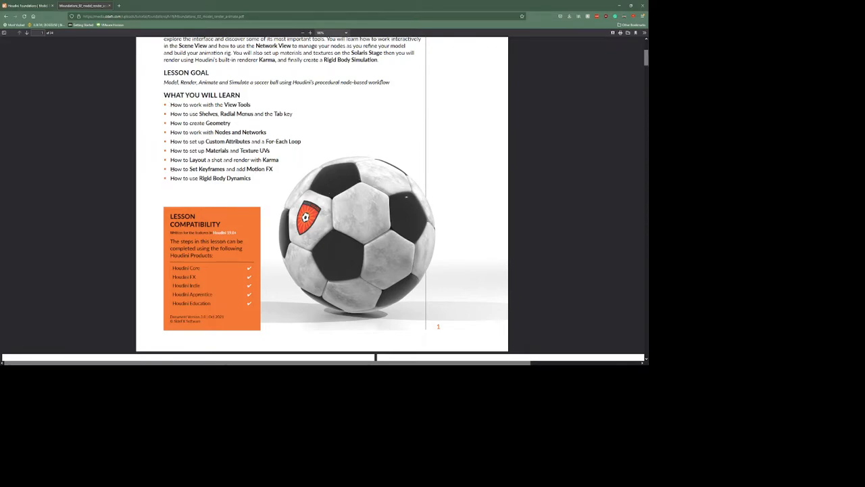
drag(169, 178, 255, 181)
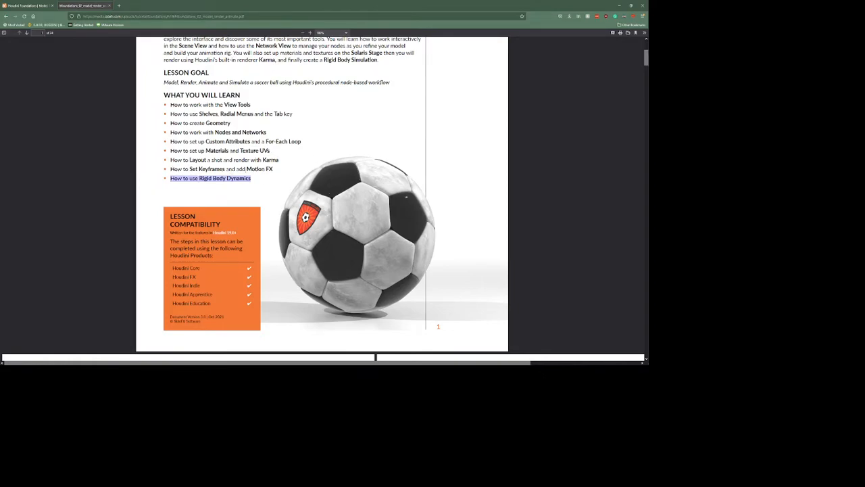
drag(167, 162, 276, 171)
click(171, 160)
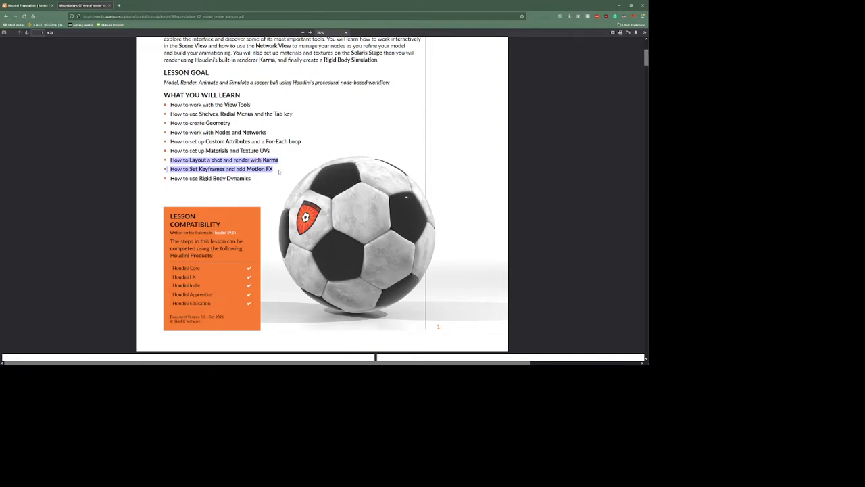
click(277, 172)
mouse_move(275, 152)
mouse_down()
mouse_move(260, 151)
mouse_move(273, 152)
mouse_up()
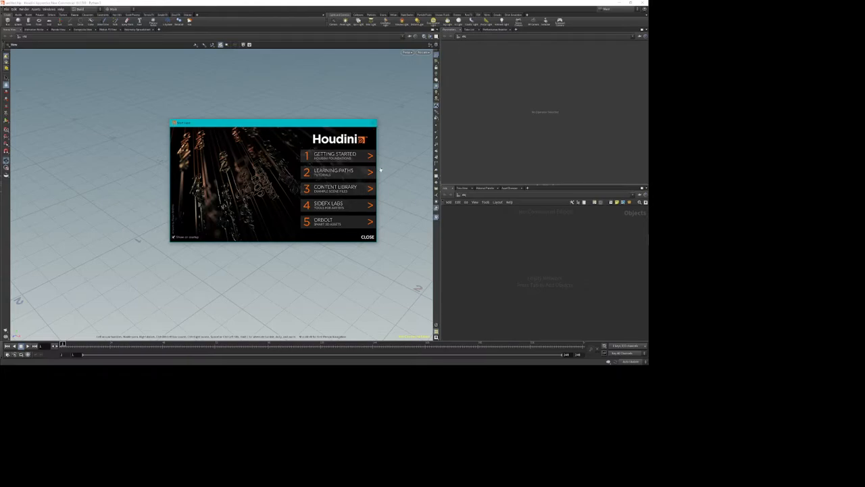
- Close Houdini's welcome window and create a box geometry object at the origin in the Scene View
click(373, 124)
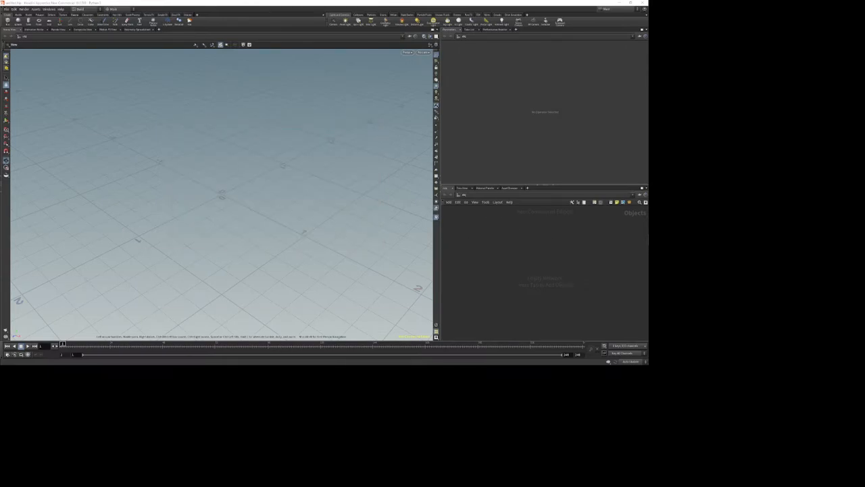
key(alt+Tab)
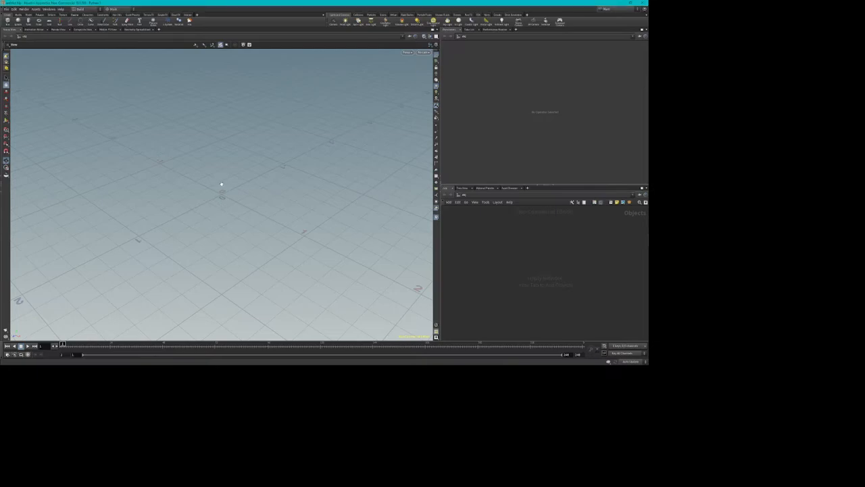
key(c)
click(223, 207)
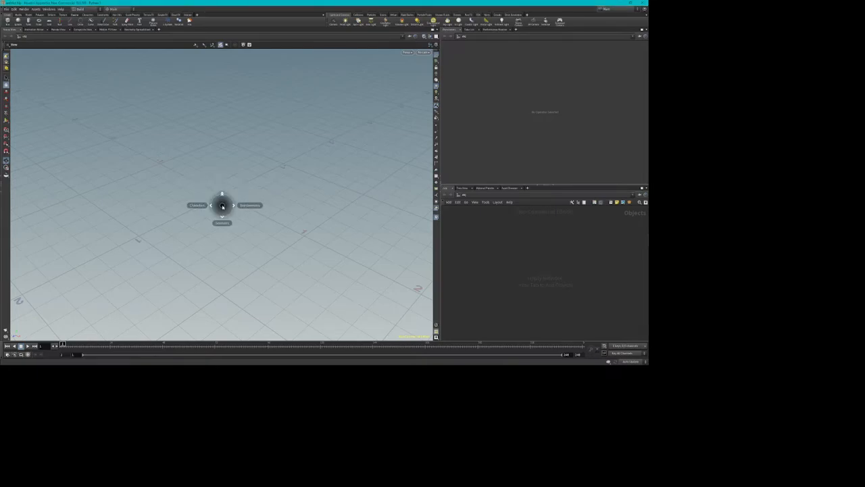
click(221, 221)
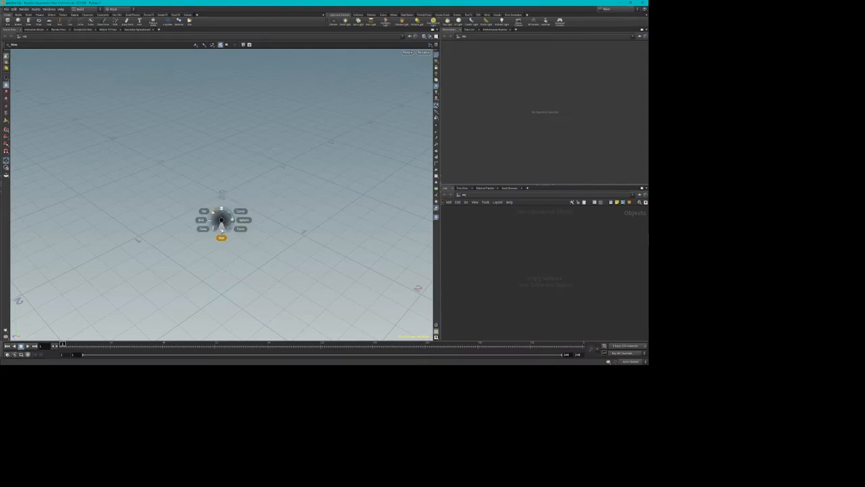
click(218, 202)
click(219, 218)
click(221, 233)
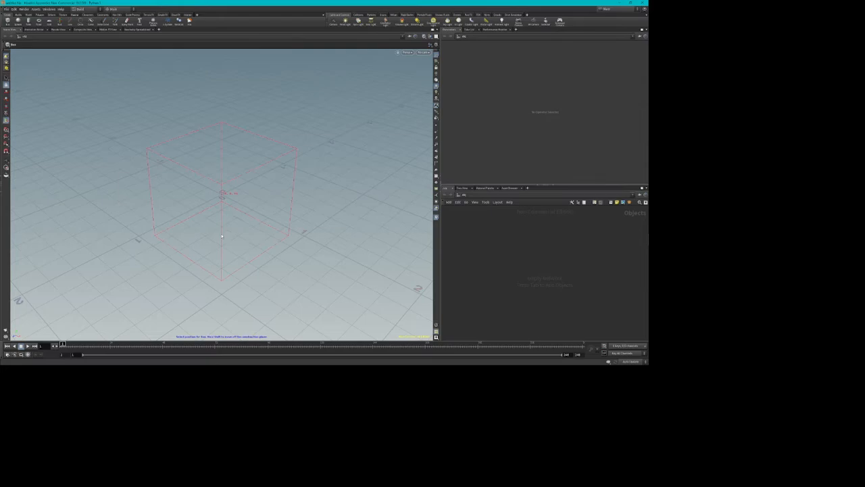
click(221, 189)
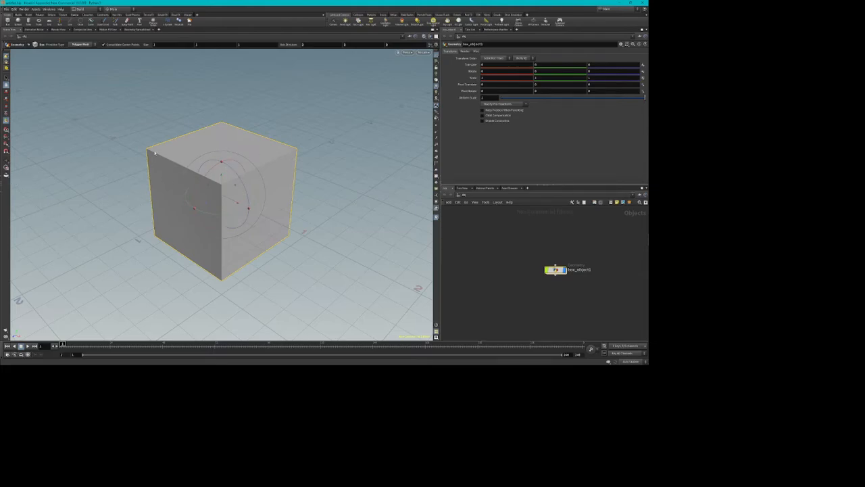
- Tumble, pan and zoom the view around the box with the View tool, returning to the box's handles between moves
key(Escape)
drag(139, 187, 200, 183)
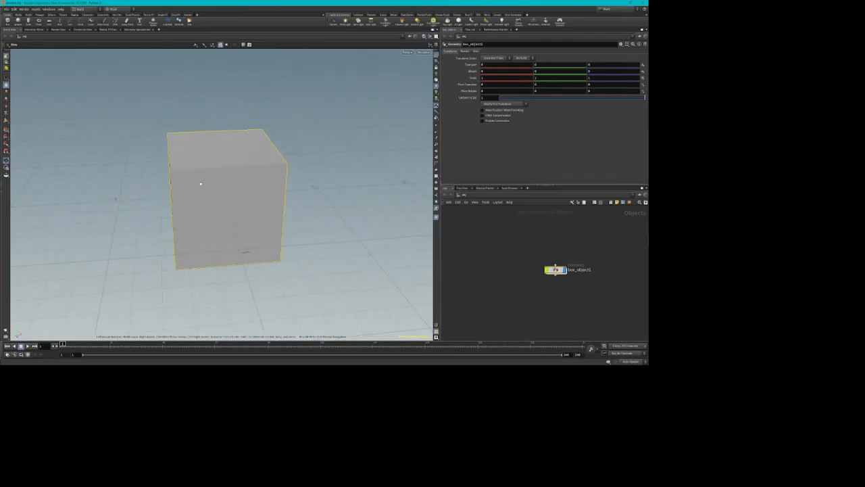
key(Return)
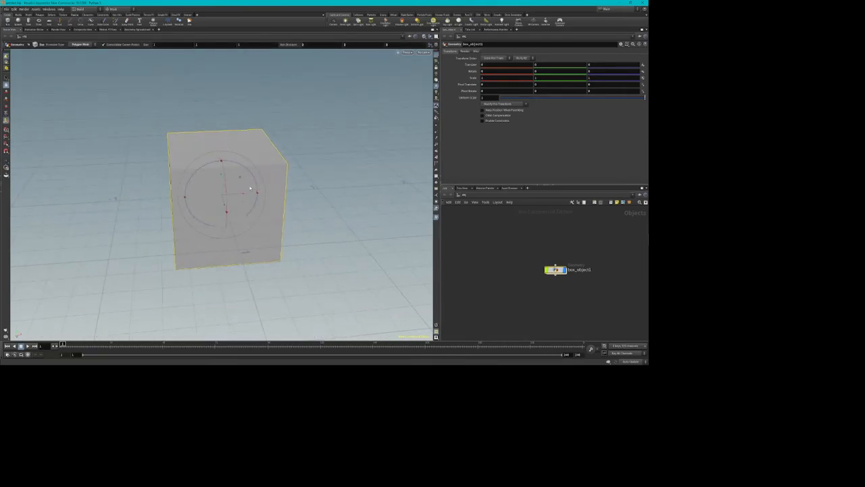
key(Escape)
drag(216, 187, 197, 164)
key(Return)
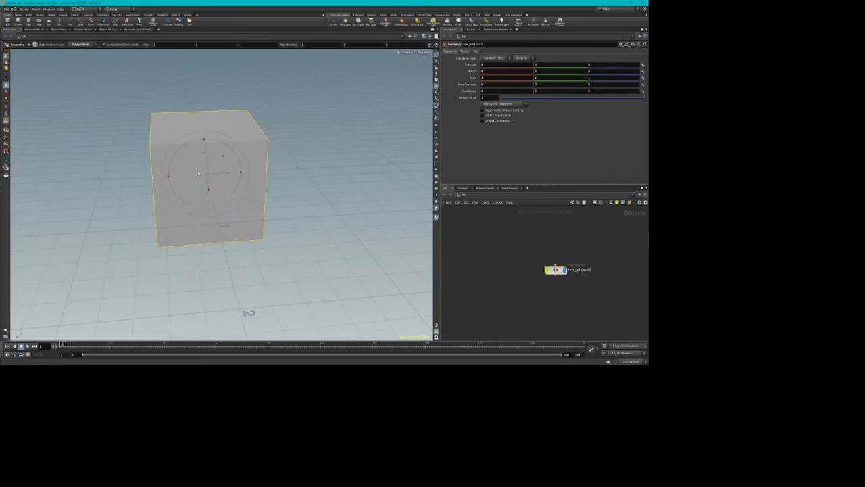
key(Escape)
right_click(198, 172)
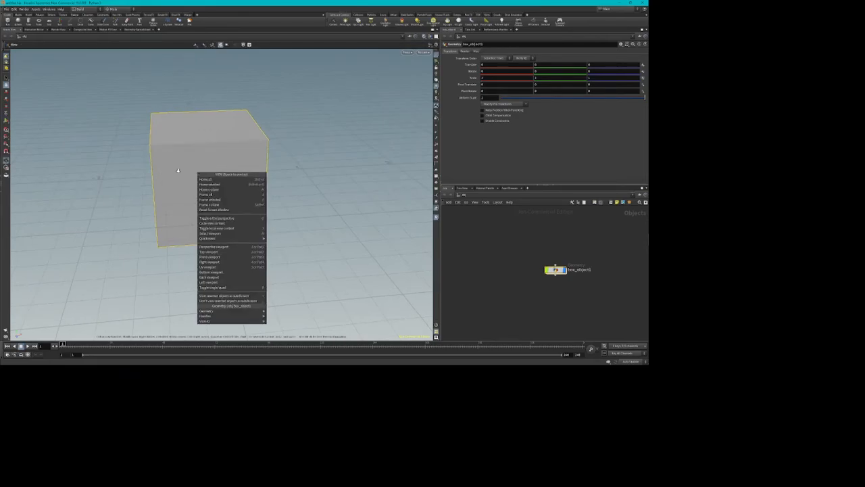
click(178, 169)
mouse_move(195, 183)
mouse_down()
mouse_move(199, 160)
mouse_move(206, 252)
mouse_move(212, 174)
mouse_move(222, 178)
mouse_move(228, 261)
mouse_move(207, 257)
mouse_move(201, 160)
mouse_move(219, 222)
mouse_move(218, 184)
mouse_up()
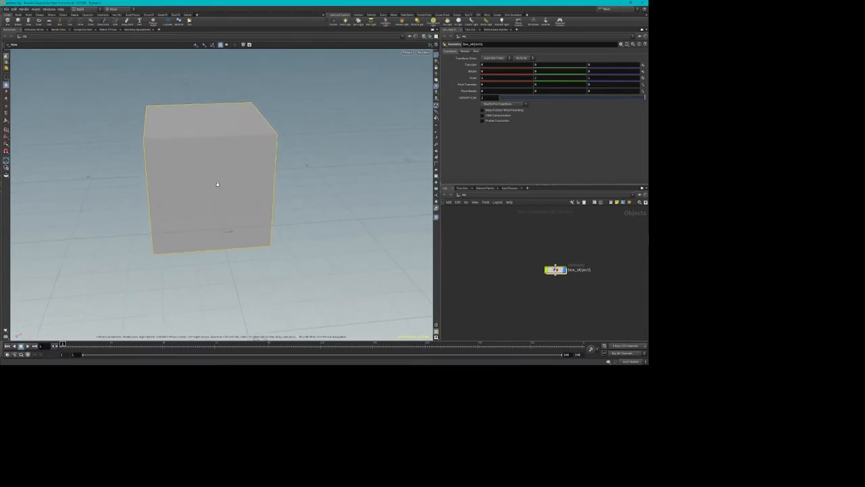
key(Return)
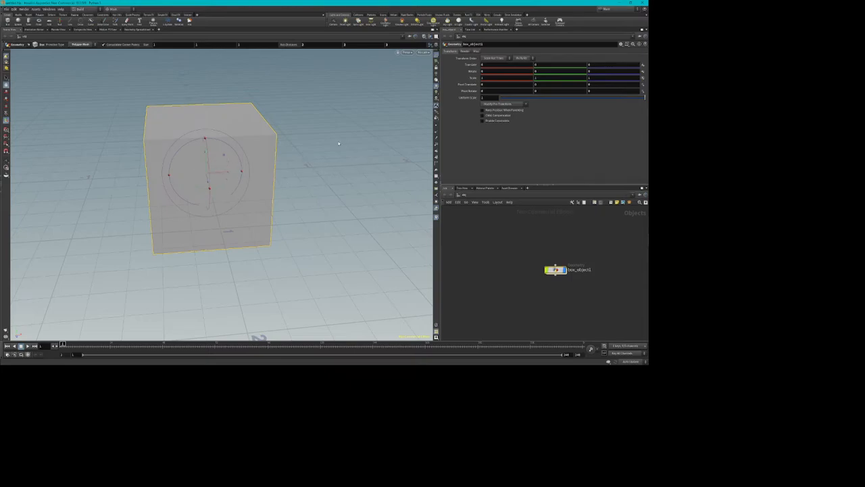
- Reset the view to frame the box, and switch to the View tool and back to the box's handles
drag(301, 164, 301, 164)
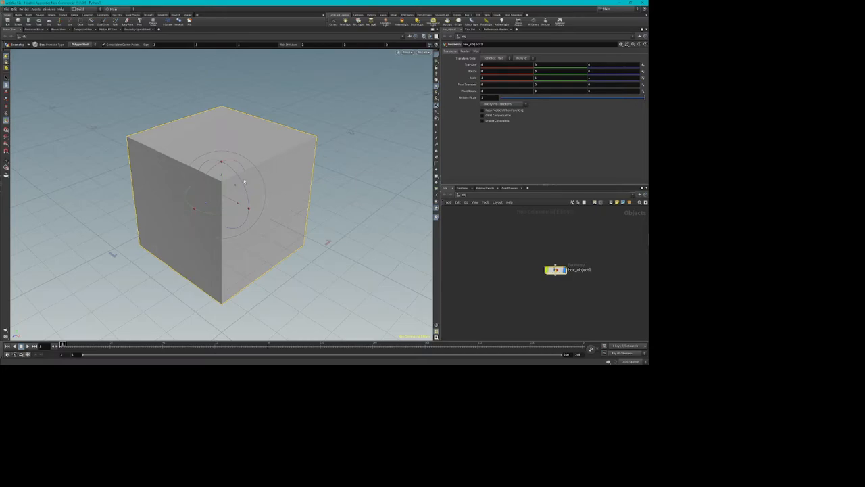
key(Escape)
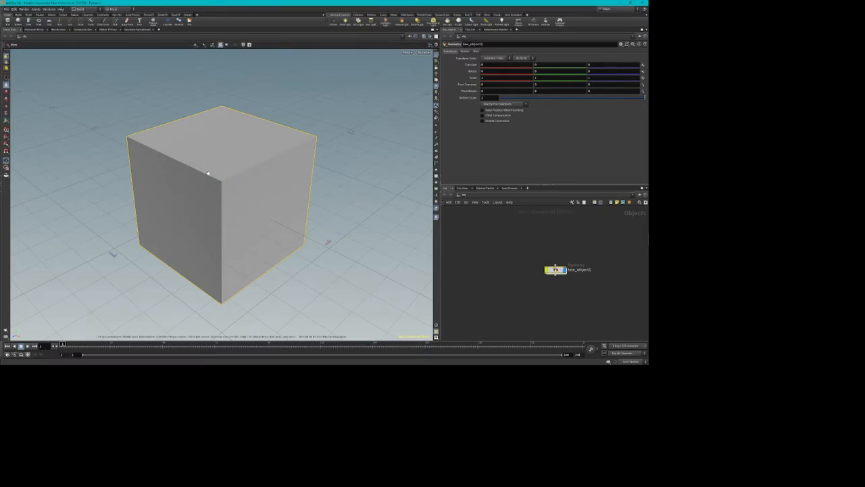
key(Return)
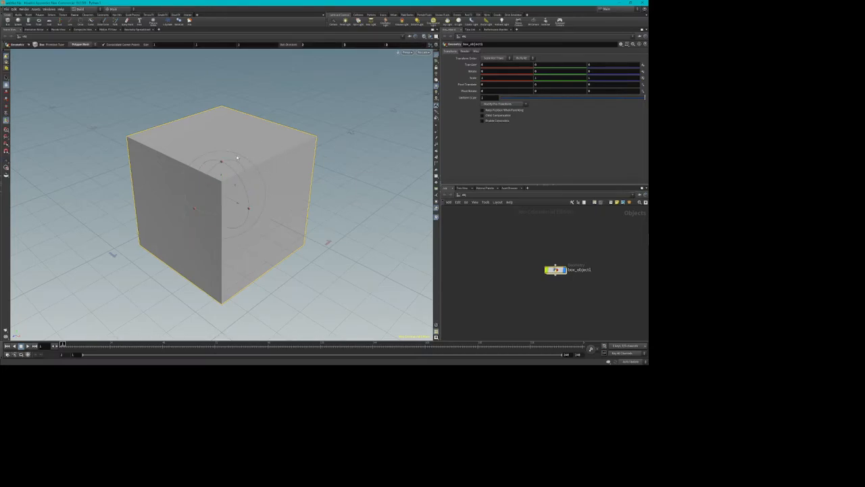
- Tumble the view around and beneath the box, restore the framed view, and return to the box's handles
alt+drag(337, 173, 233, 175)
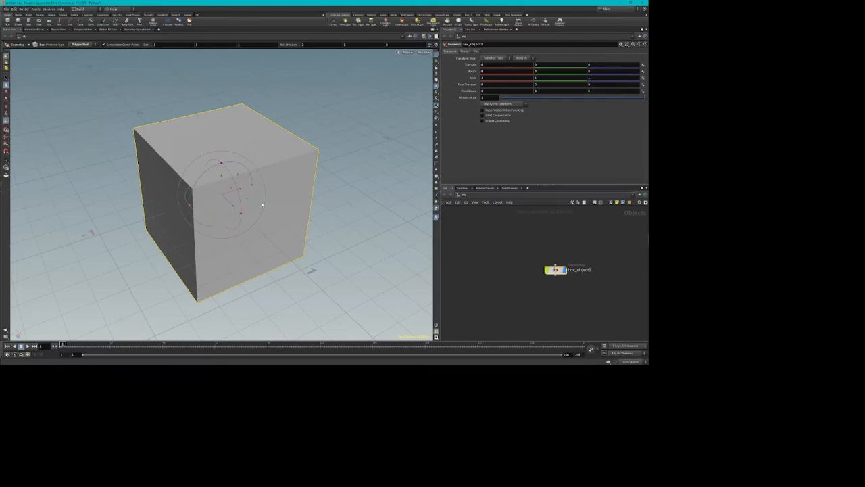
alt+drag(332, 191, 271, 109)
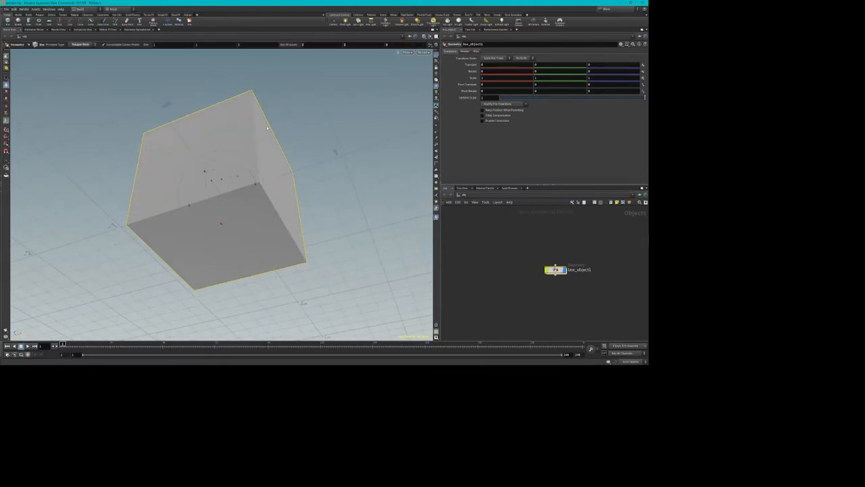
key(ctrl+z)
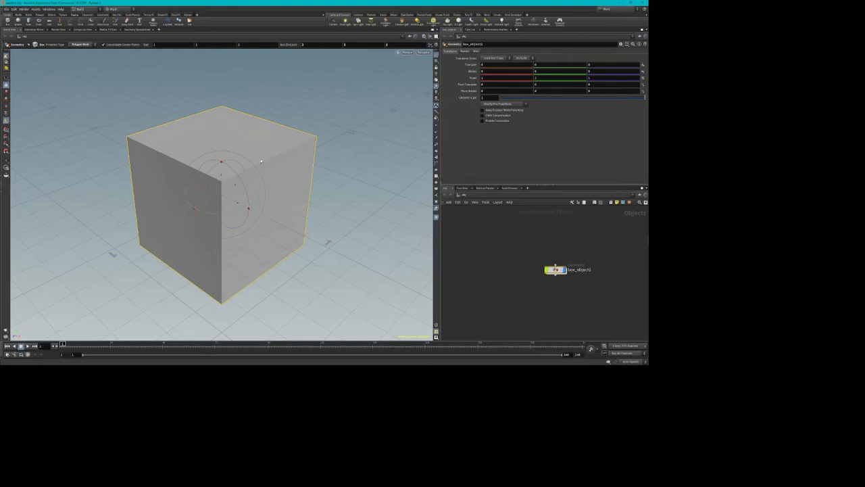
key(Escape)
key(Escape)
drag(208, 168, 319, 208)
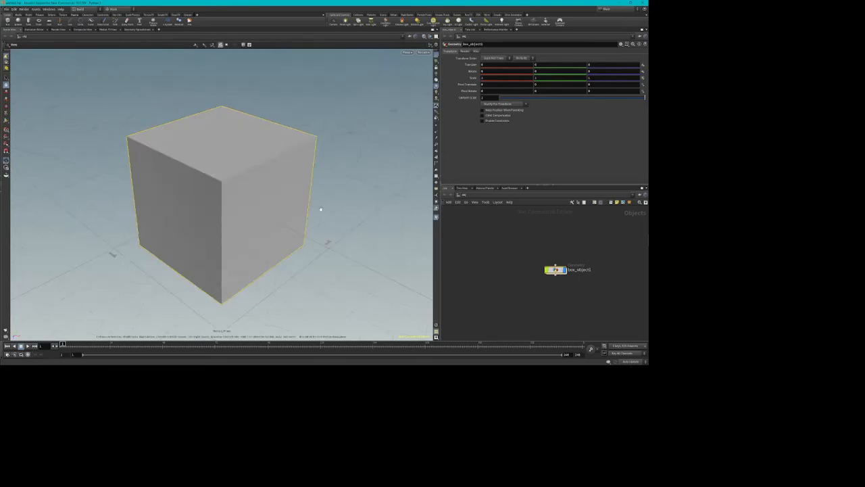
key(r)
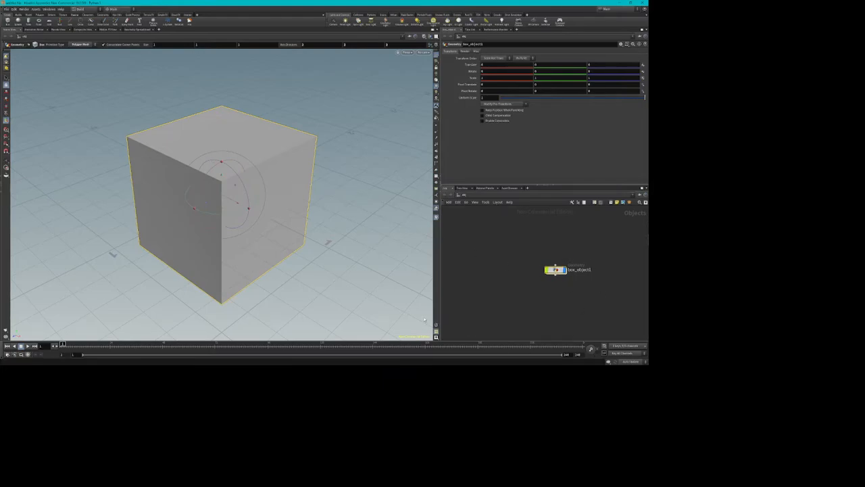
- Enter box_object1 to view its geometry network, and return to the object level each time
double_click(554, 270)
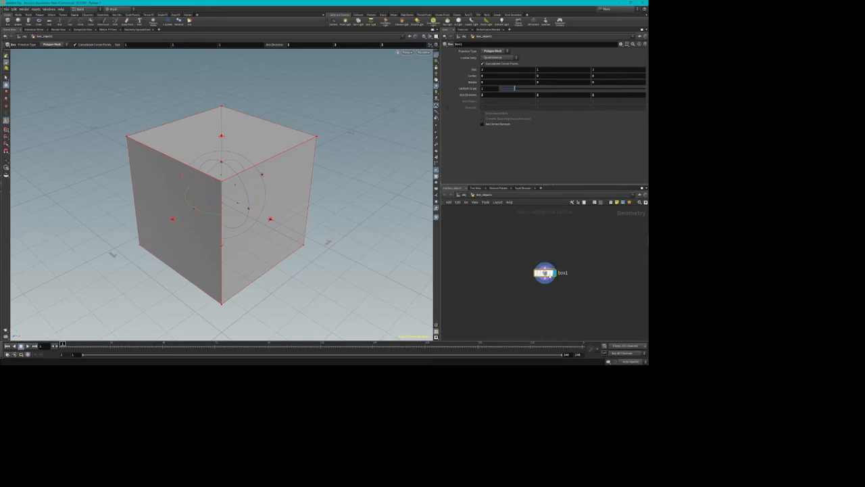
key(u)
drag(559, 215, 597, 318)
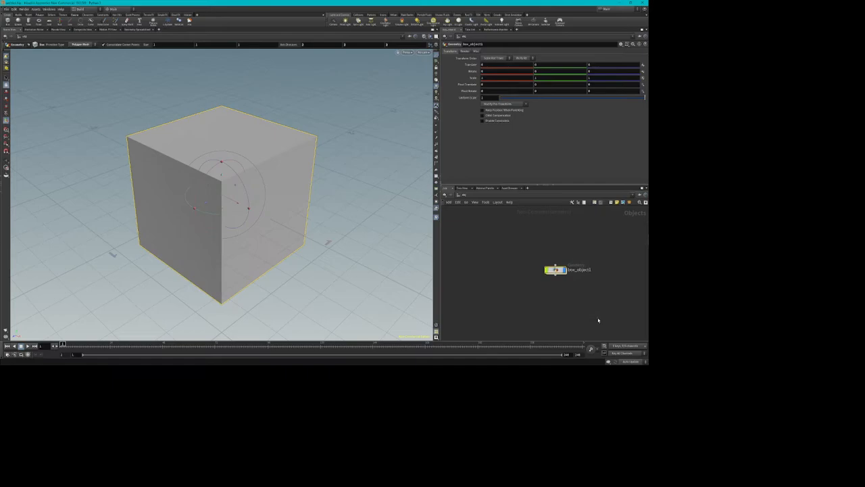
double_click(555, 269)
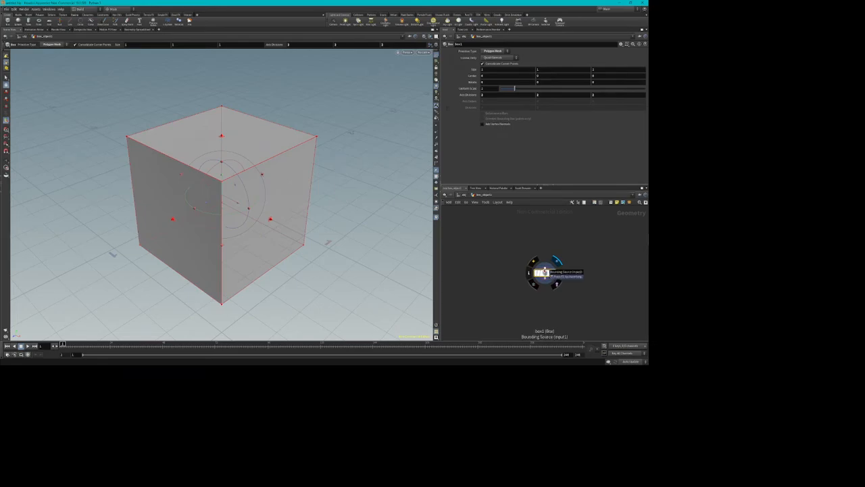
key(u)
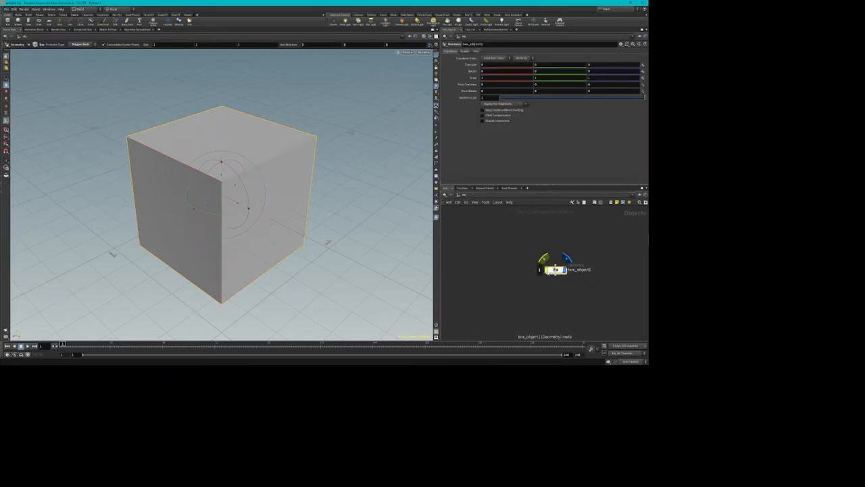
- Alternate between the object level and the geometry level of box_object1, finishing inside it at the box1 node
double_click(555, 269)
key(u)
key(i)
key(u)
key(i)
key(u)
key(i)
mouse_move(538, 277)
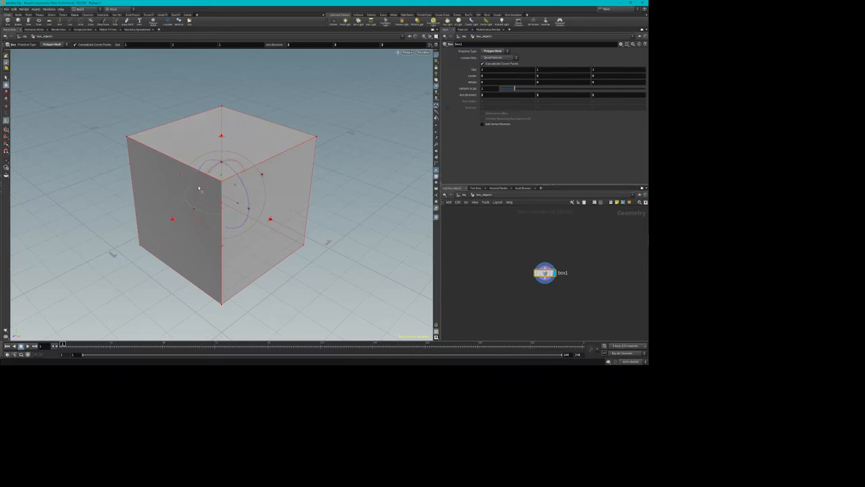
- Stretch the box along its Z axis into a long block using the handle on its front face
click(173, 220)
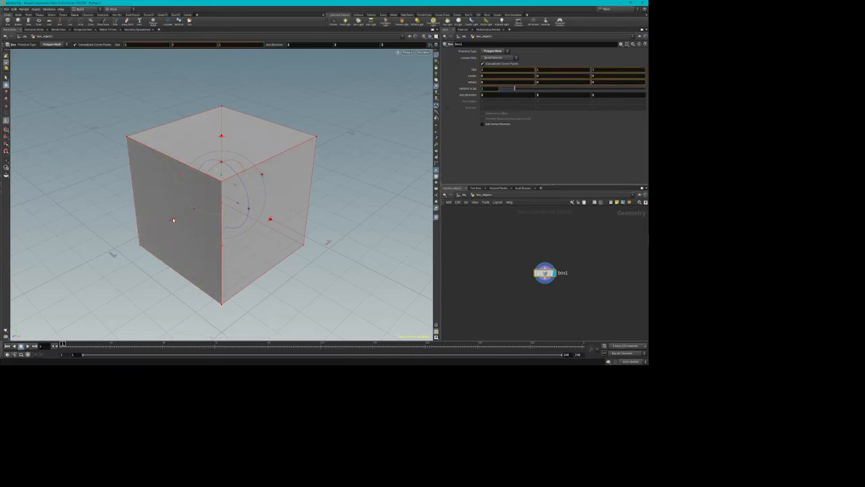
drag(174, 220, 92, 271)
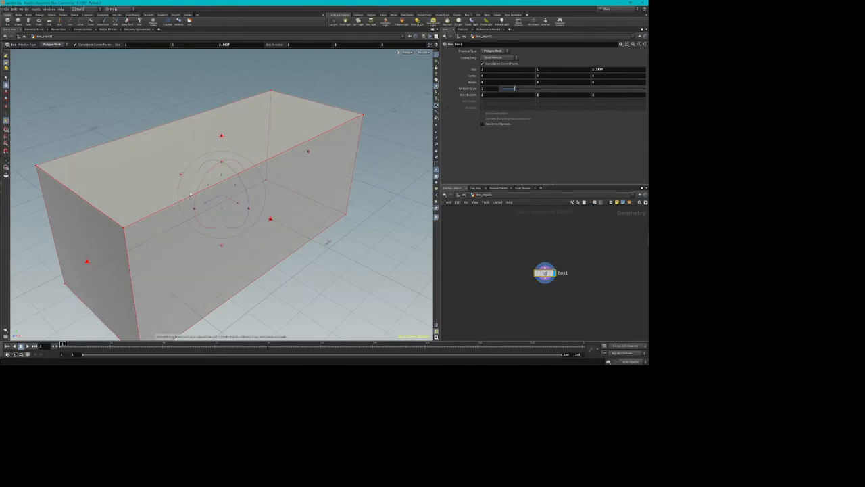
- Select all faces of the stretched box and apply PolyExtrude to them
key(s)
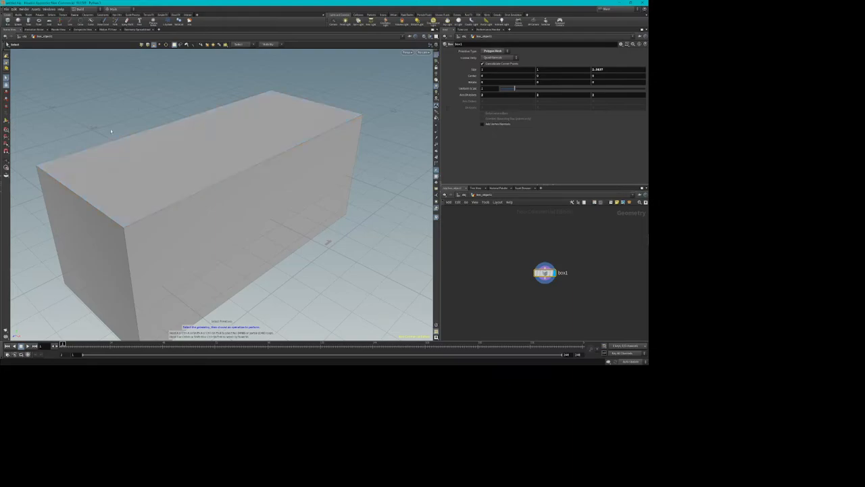
click(191, 183)
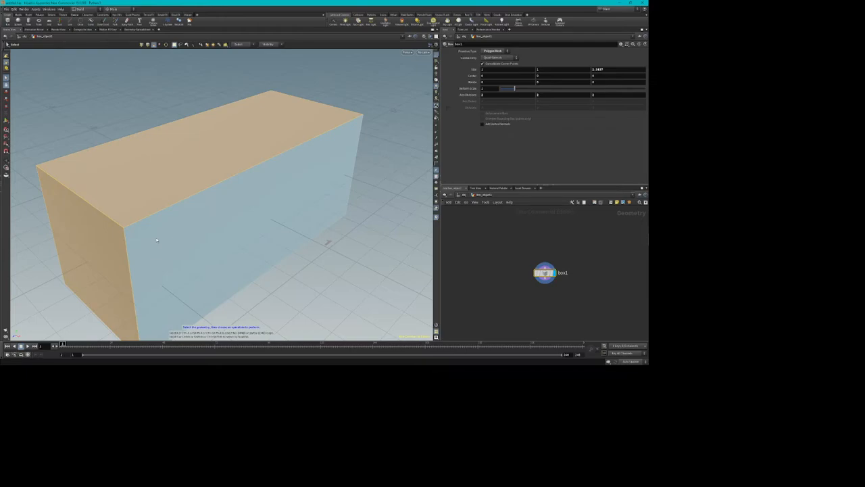
key(c)
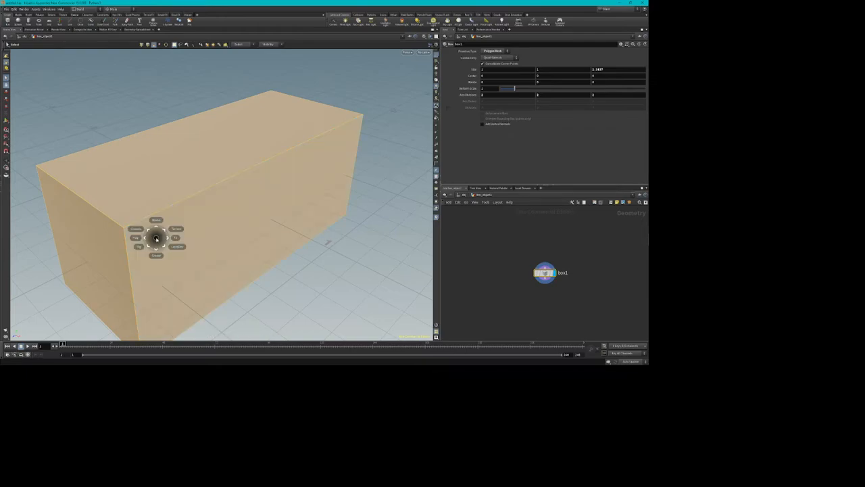
click(156, 220)
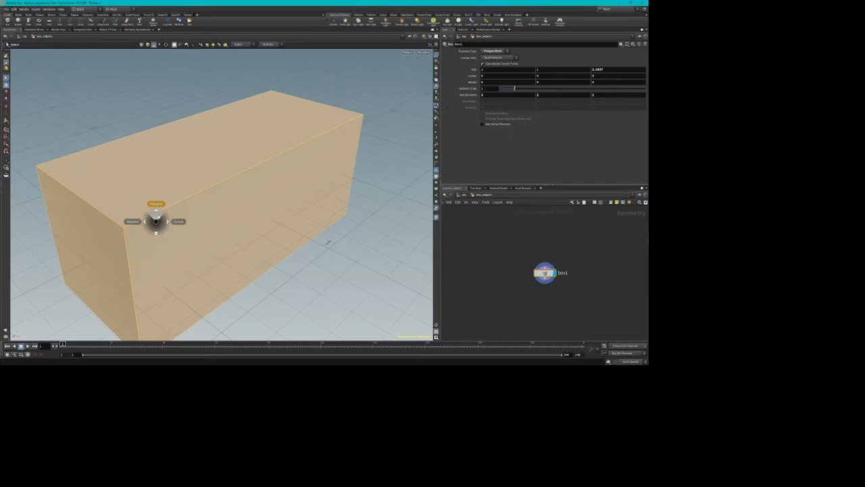
click(157, 203)
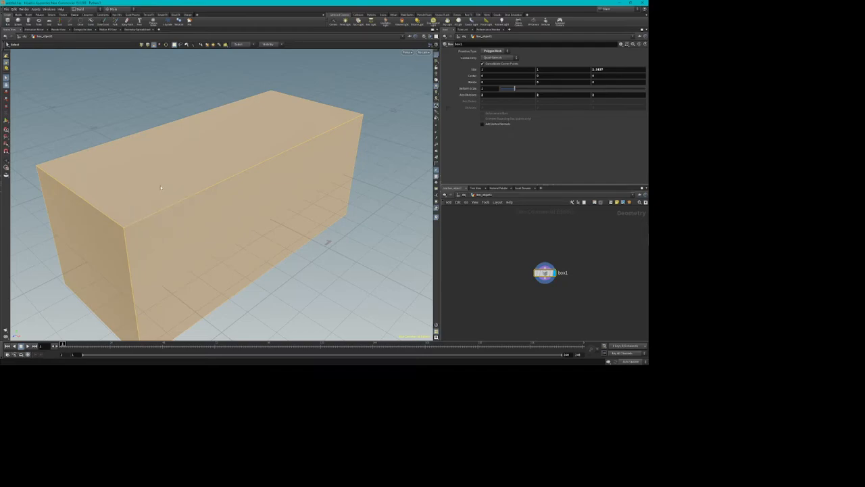
click(160, 187)
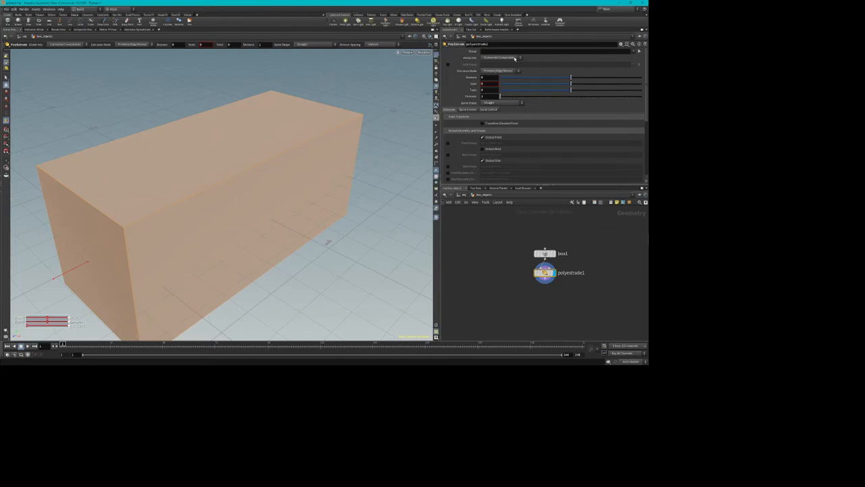
- Set the PolyExtrude to divide into Individual Elements and its Distance to 0.4
click(515, 59)
click(507, 63)
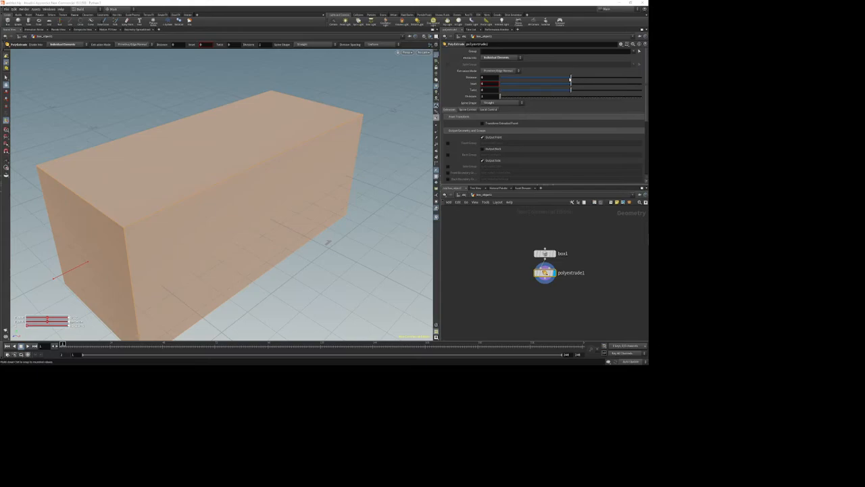
mouse_move(570, 79)
mouse_down()
mouse_move(562, 79)
mouse_move(572, 79)
mouse_up()
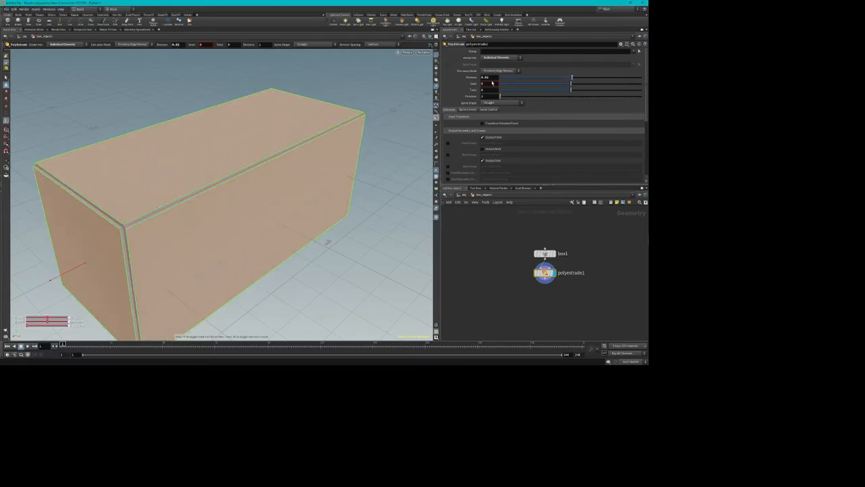
mouse_move(458, 78)
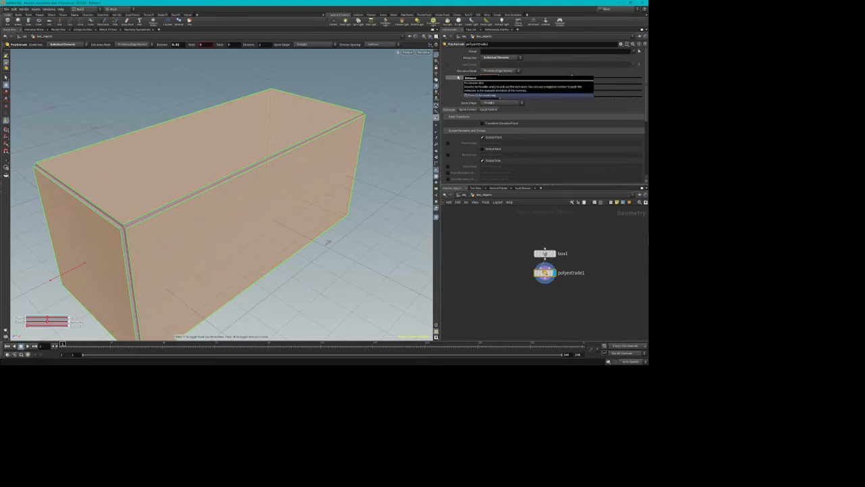
key(ctrl+z)
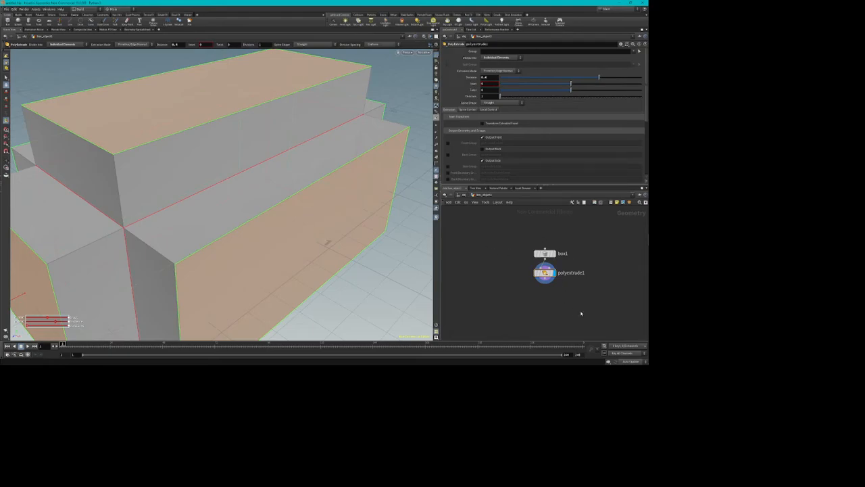
- Display the box1 node's result in the network, and return the display to polyextrude1
mouse_move(545, 274)
mouse_move(545, 253)
right_click(548, 257)
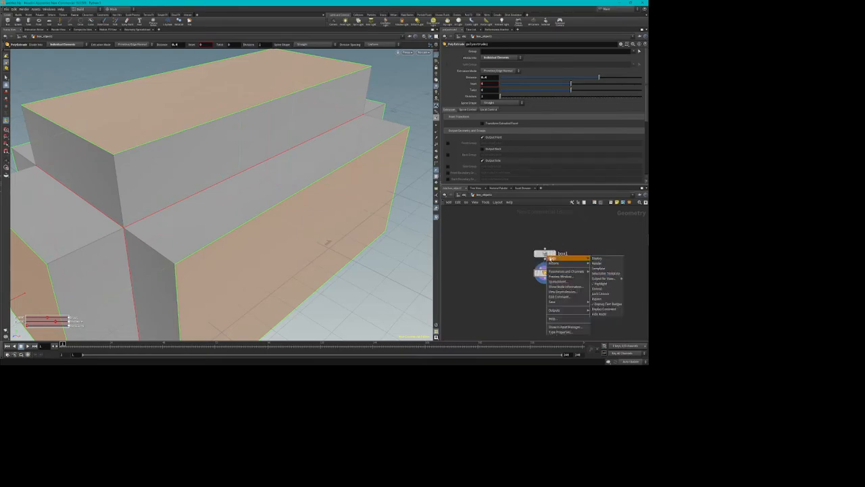
click(597, 261)
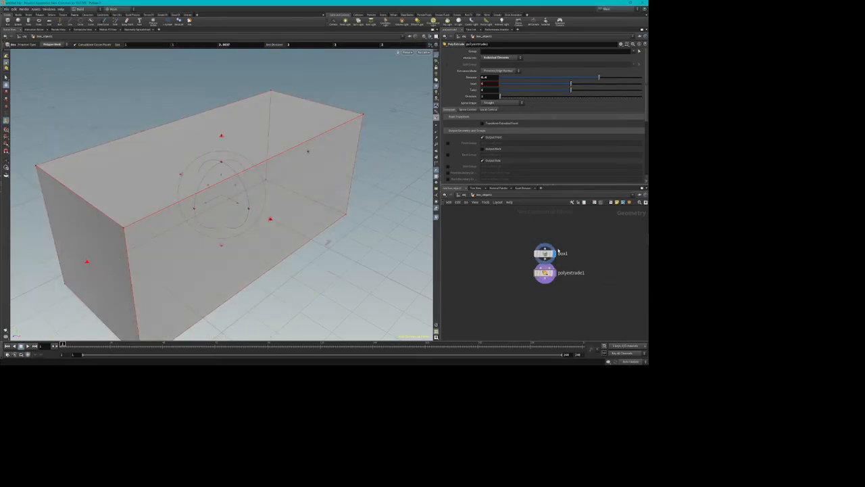
mouse_move(546, 254)
click(555, 273)
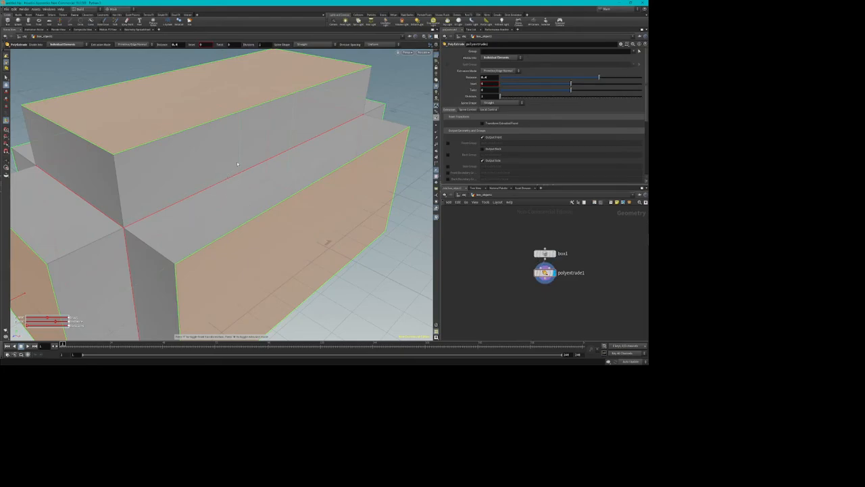
- Frame the extruded shape, select all its faces, and add a Subdivide node after polyextrude1
key(Escape)
mouse_move(245, 160)
mouse_down()
mouse_move(197, 155)
mouse_move(257, 135)
mouse_move(273, 144)
mouse_move(253, 124)
mouse_move(207, 135)
mouse_move(251, 139)
mouse_move(242, 166)
mouse_up()
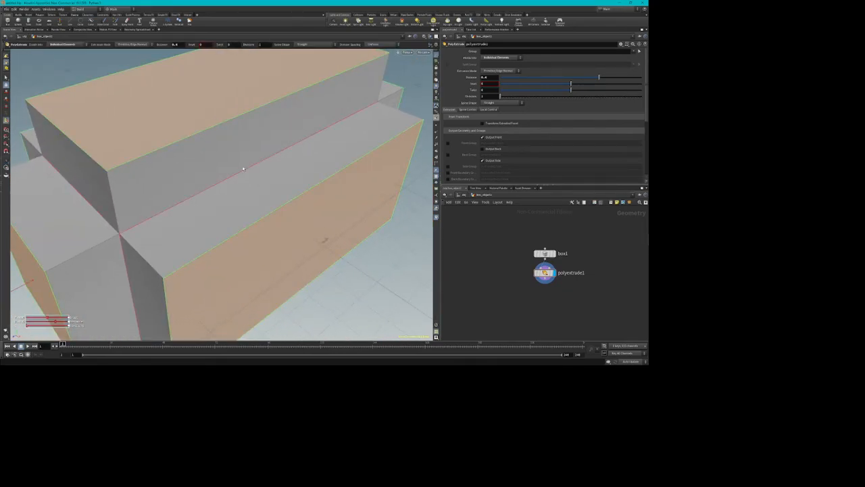
key(space+g)
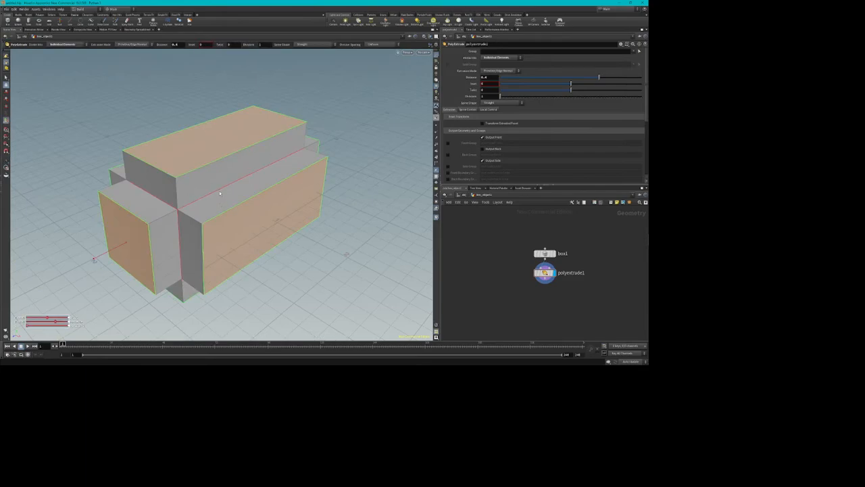
drag(241, 133, 323, 115)
key(s)
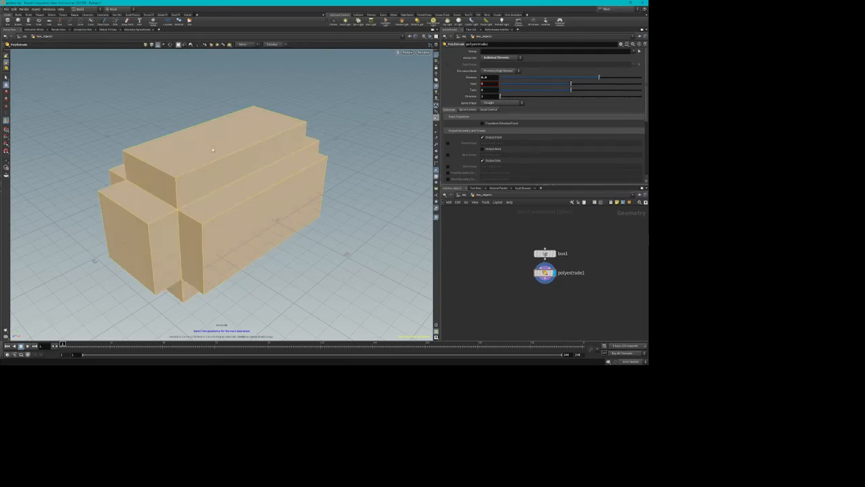
key(Tab)
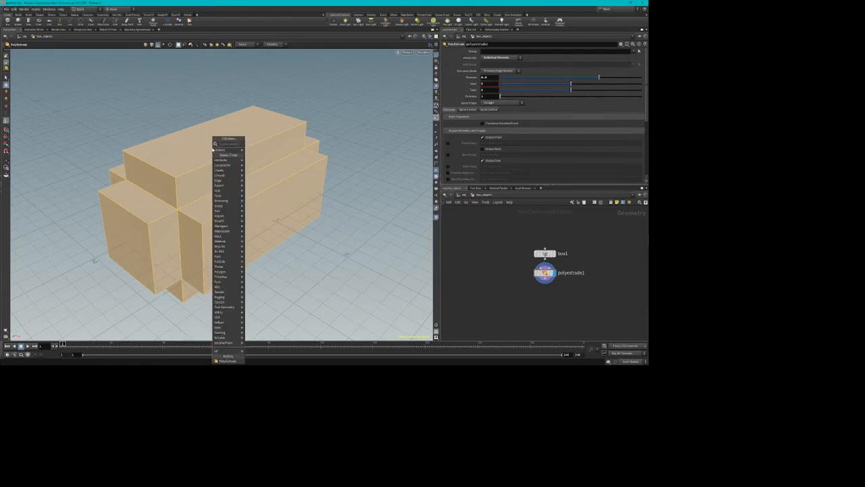
text(subdiv)
key(Return)
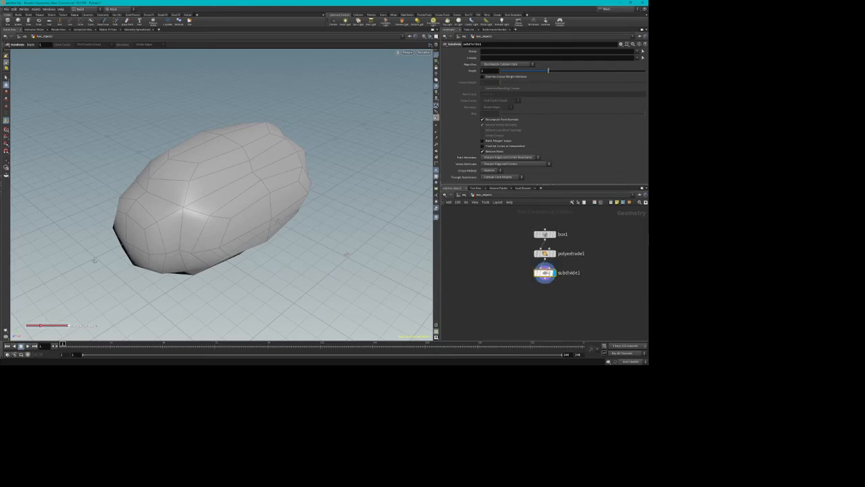
- Display the results of box1, polyextrude1 and subdivide1 in turn, and tumble around the subdivided shape
mouse_move(550, 238)
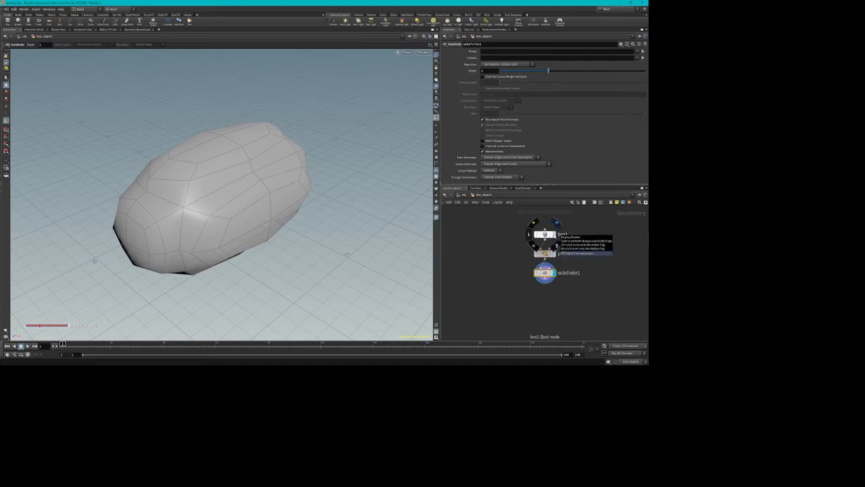
click(557, 233)
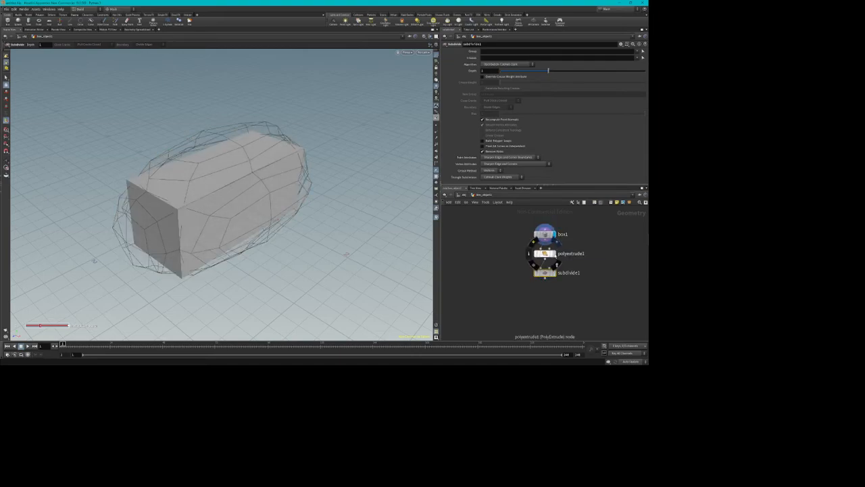
click(558, 243)
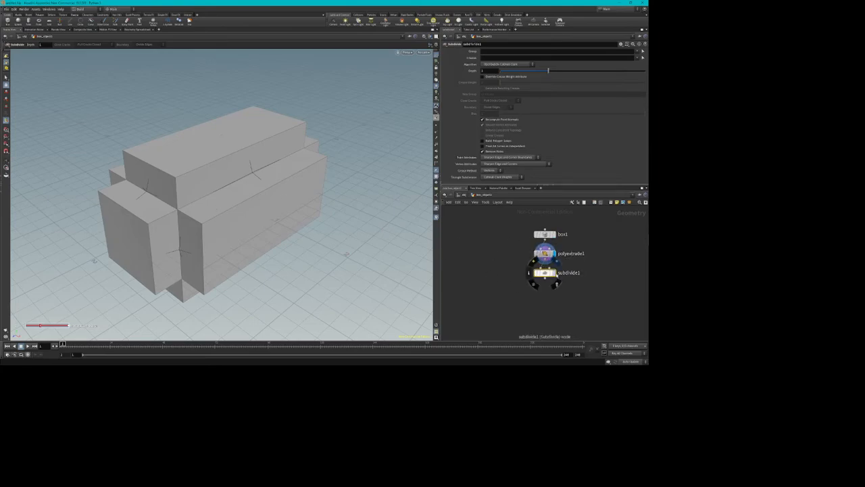
click(553, 272)
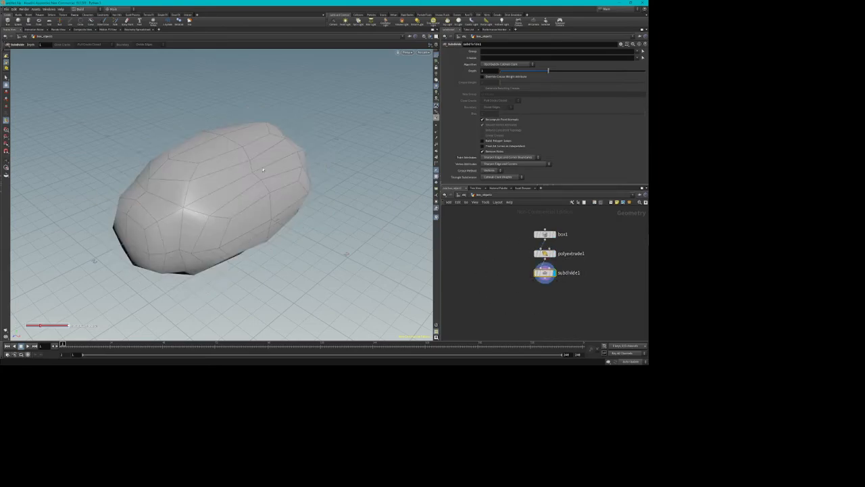
key(Escape)
mouse_move(321, 127)
mouse_down()
mouse_move(299, 110)
mouse_move(225, 96)
mouse_move(342, 131)
mouse_move(341, 106)
mouse_move(329, 122)
mouse_up()
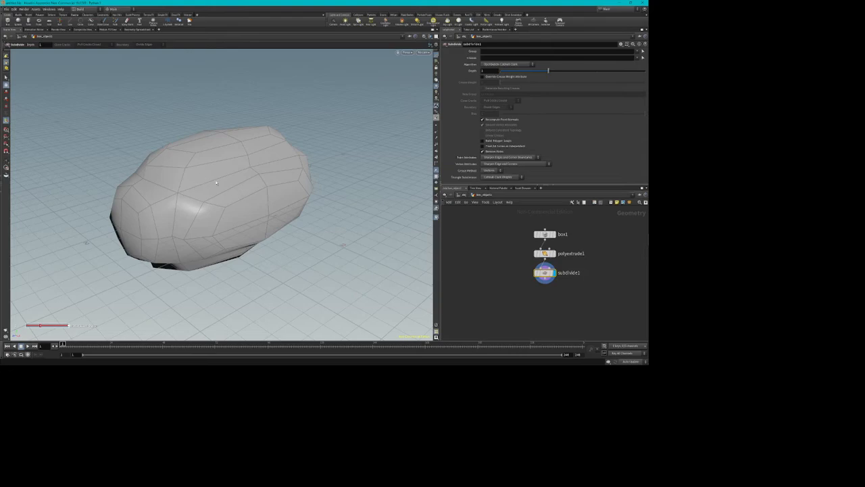
- Move between the object level and the inside of box_object1 twice, ending at its geometry nodes
alt+drag(276, 240, 289, 241)
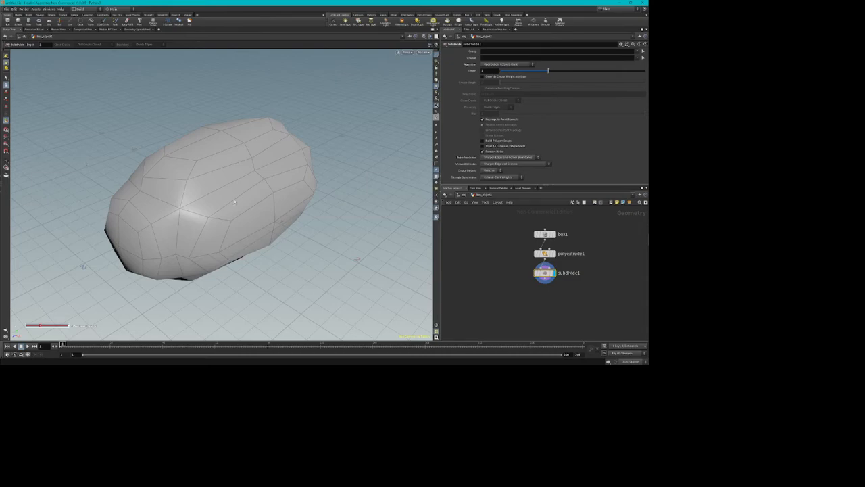
key(u)
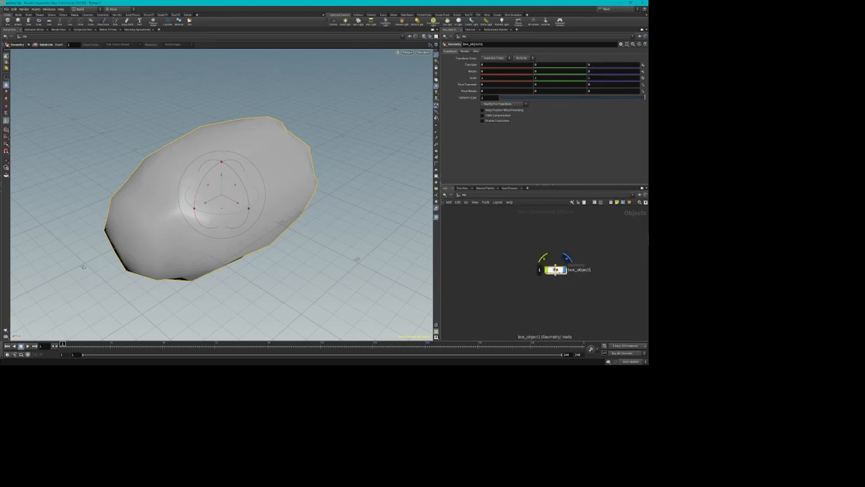
double_click(555, 269)
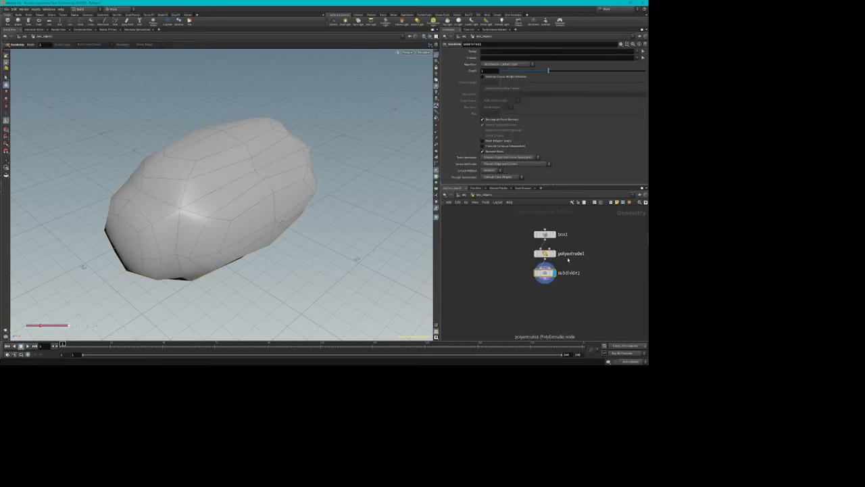
key(u)
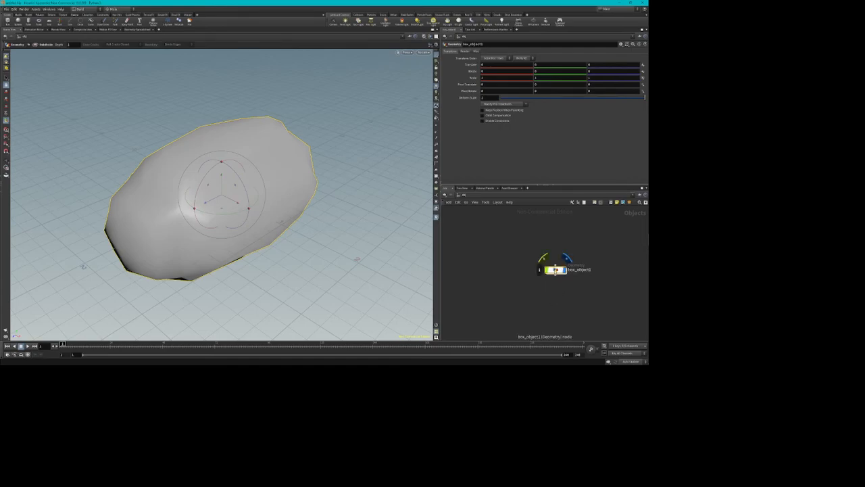
key(i)
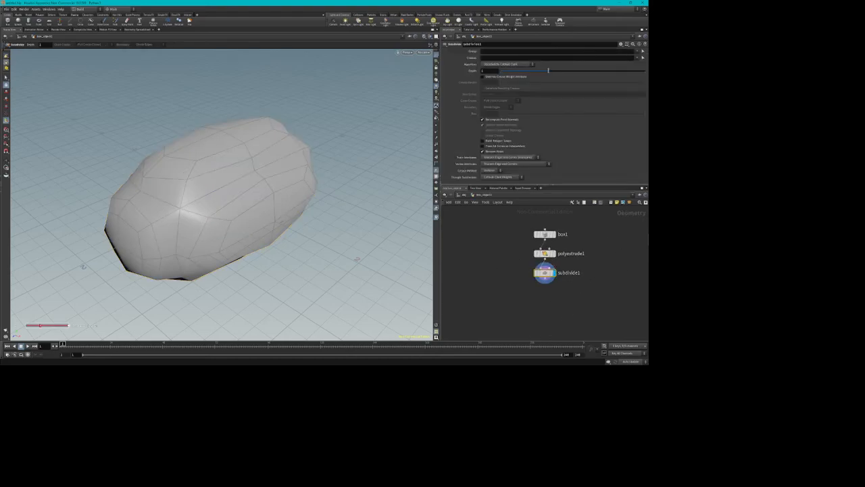
- Set the subdivide1 node's Depth to 2
click(464, 70)
text(2)
key(Return)
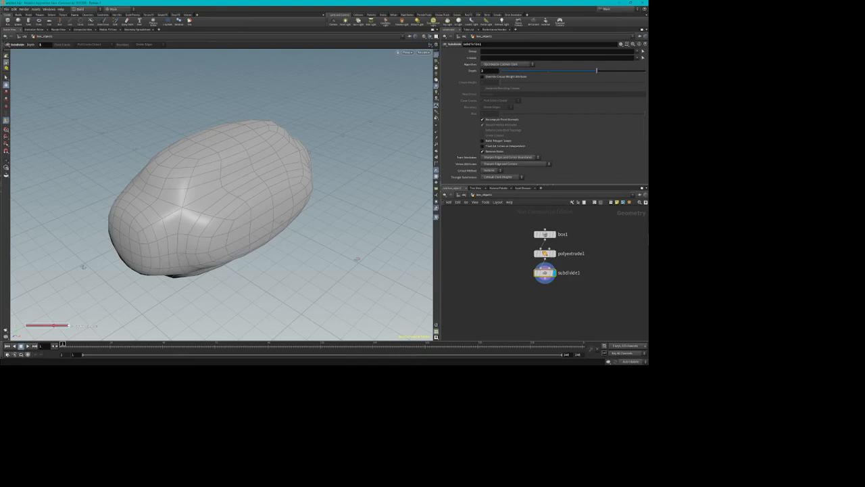
- Look through the node flags of box1 and polyextrude1, then bypass polyextrude1 and re-enable it
right_click(556, 234)
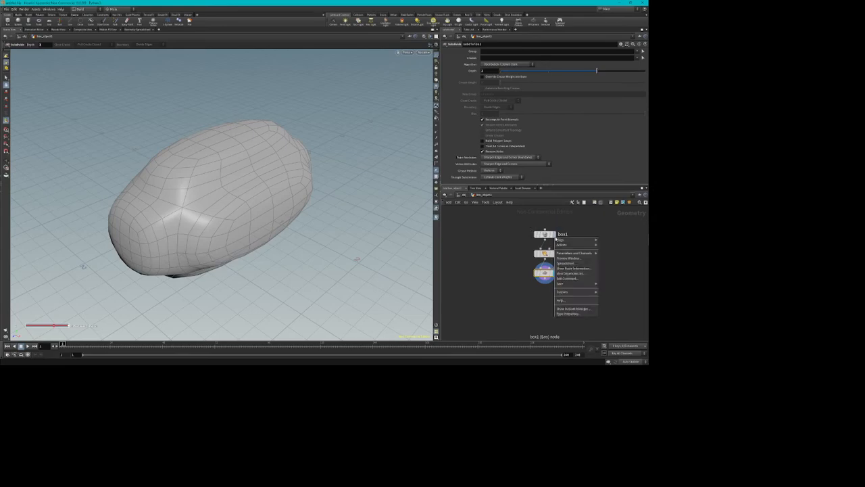
mouse_move(561, 240)
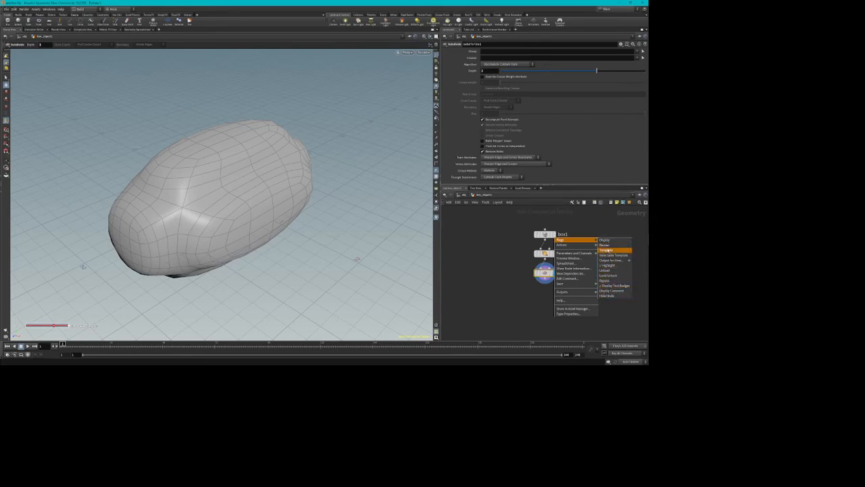
right_click(548, 257)
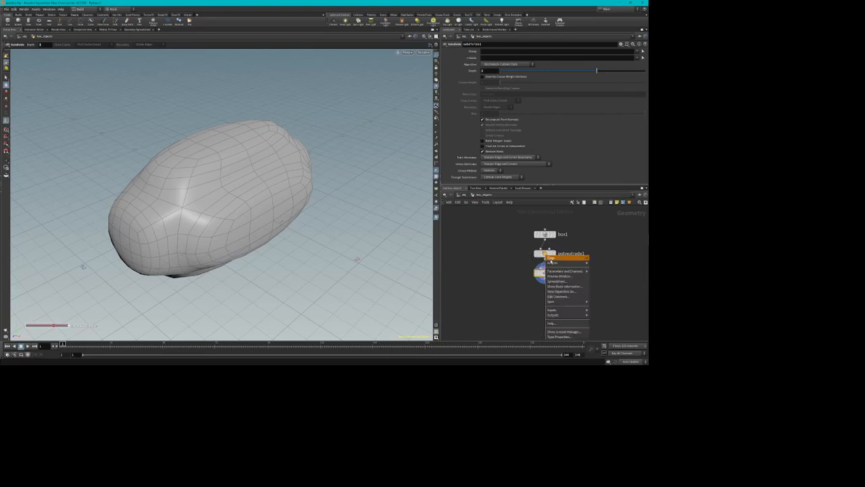
mouse_move(555, 262)
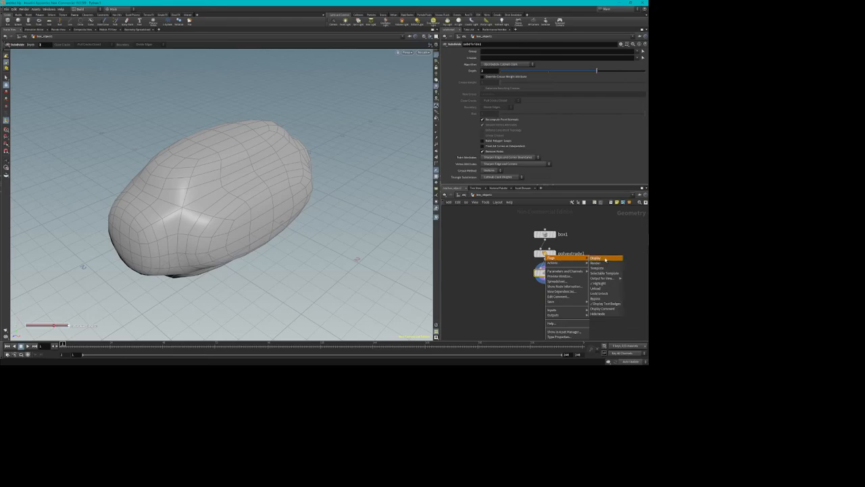
click(599, 299)
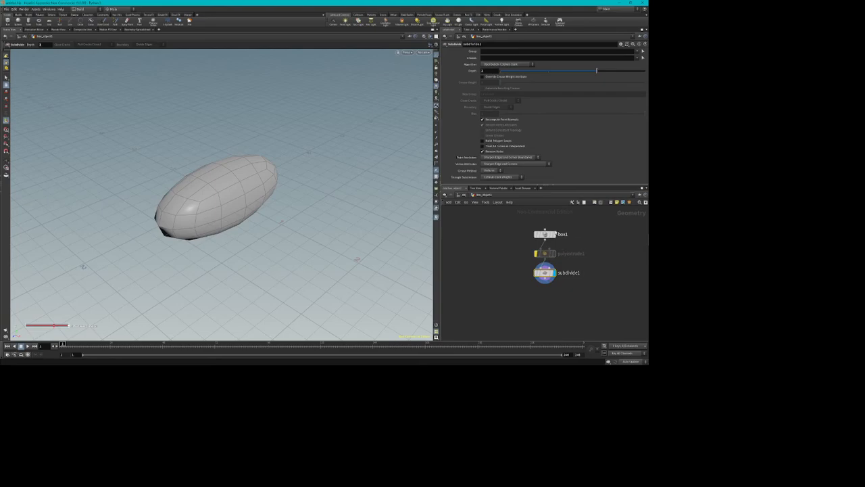
click(536, 254)
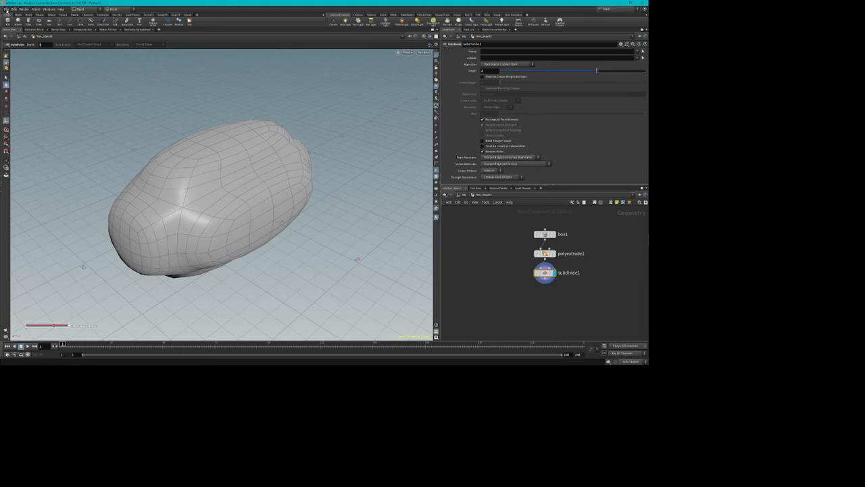
- Set the project to the intro_lesson_start folder inside Houdini Projects on the E drive
click(6, 10)
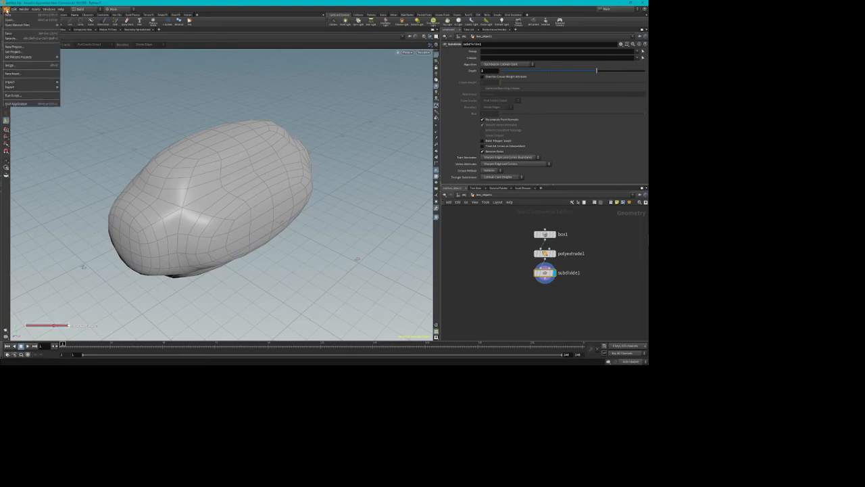
click(16, 51)
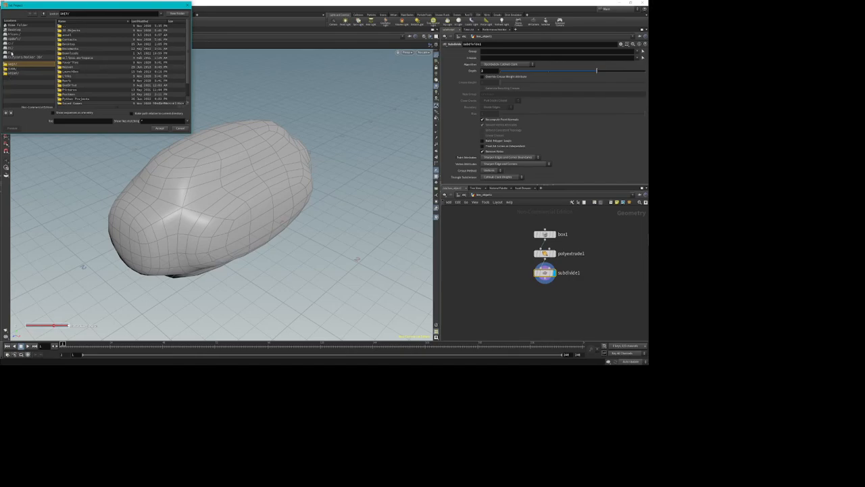
click(10, 52)
double_click(87, 31)
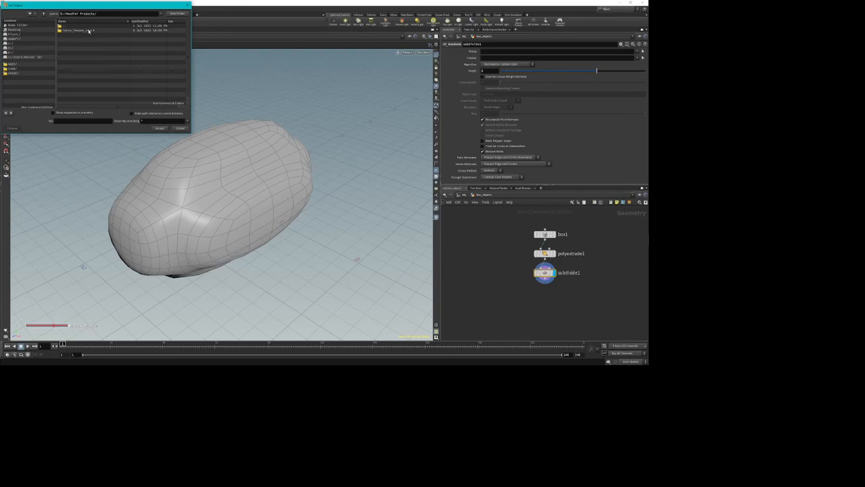
double_click(88, 31)
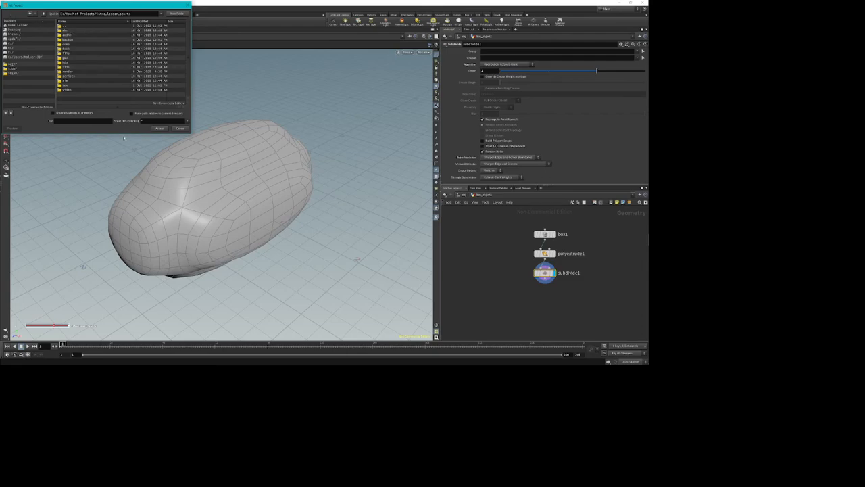
click(159, 128)
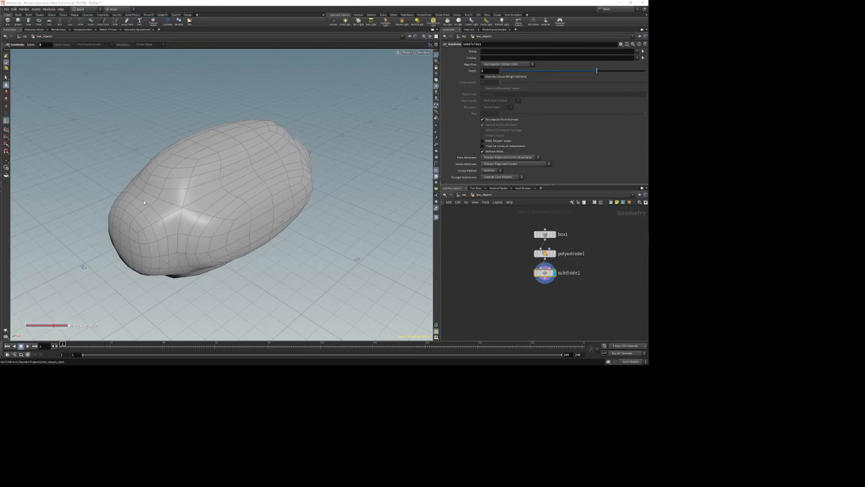
- Save the scene in the project folder under the new name soccerball_02
click(7, 9)
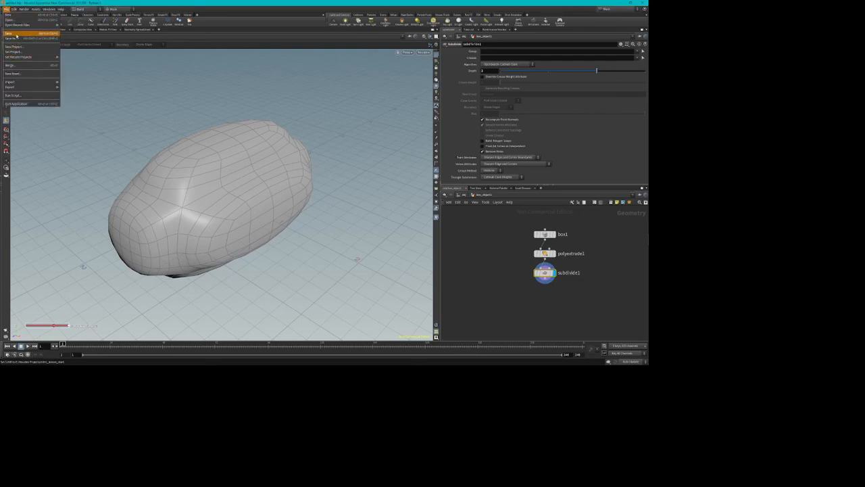
click(13, 38)
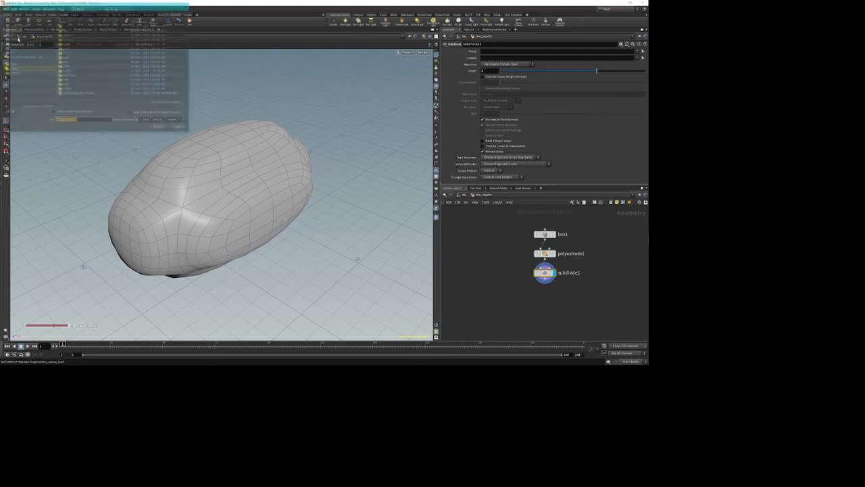
click(80, 120)
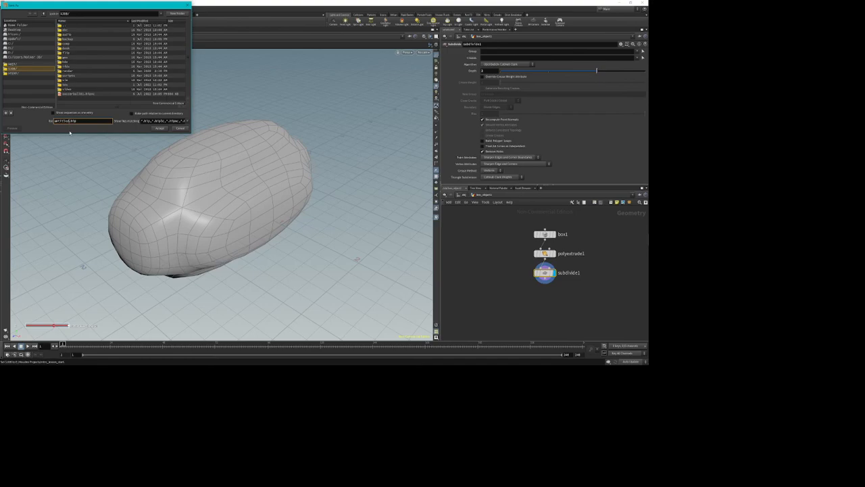
key(BackSpace)
key(BackSpace)
key(BackSpace)
key(BackSpace)
key(BackSpace)
key(BackSpace)
key(BackSpace)
key(BackSpace)
text(soccerball02)
key(BackSpace)
key(BackSpace)
text(_02)
click(159, 128)
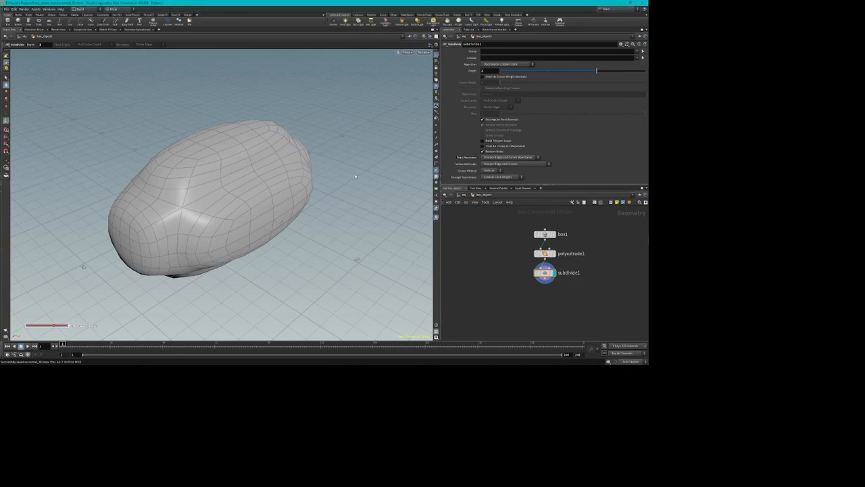
key(alt+Tab)
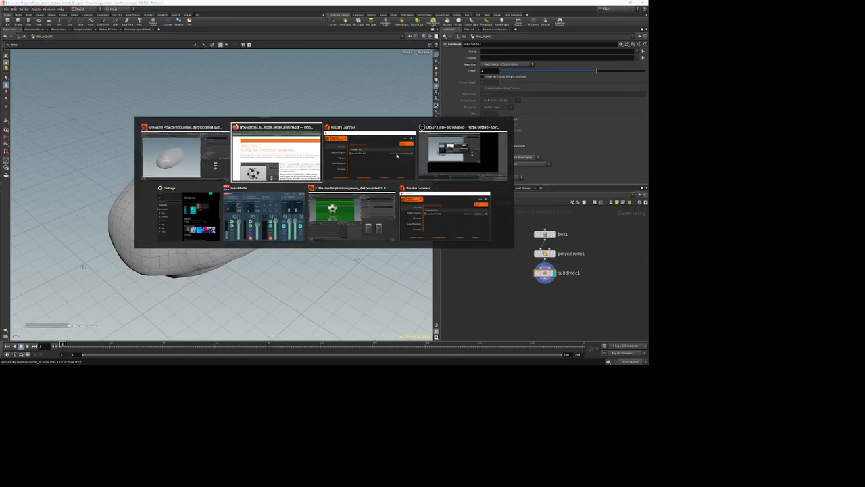
key(alt+Tab)
key(alt+Tab)
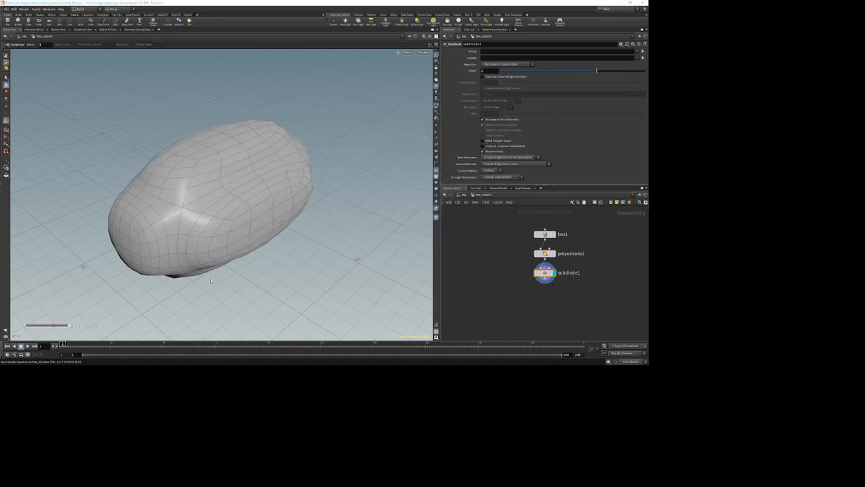